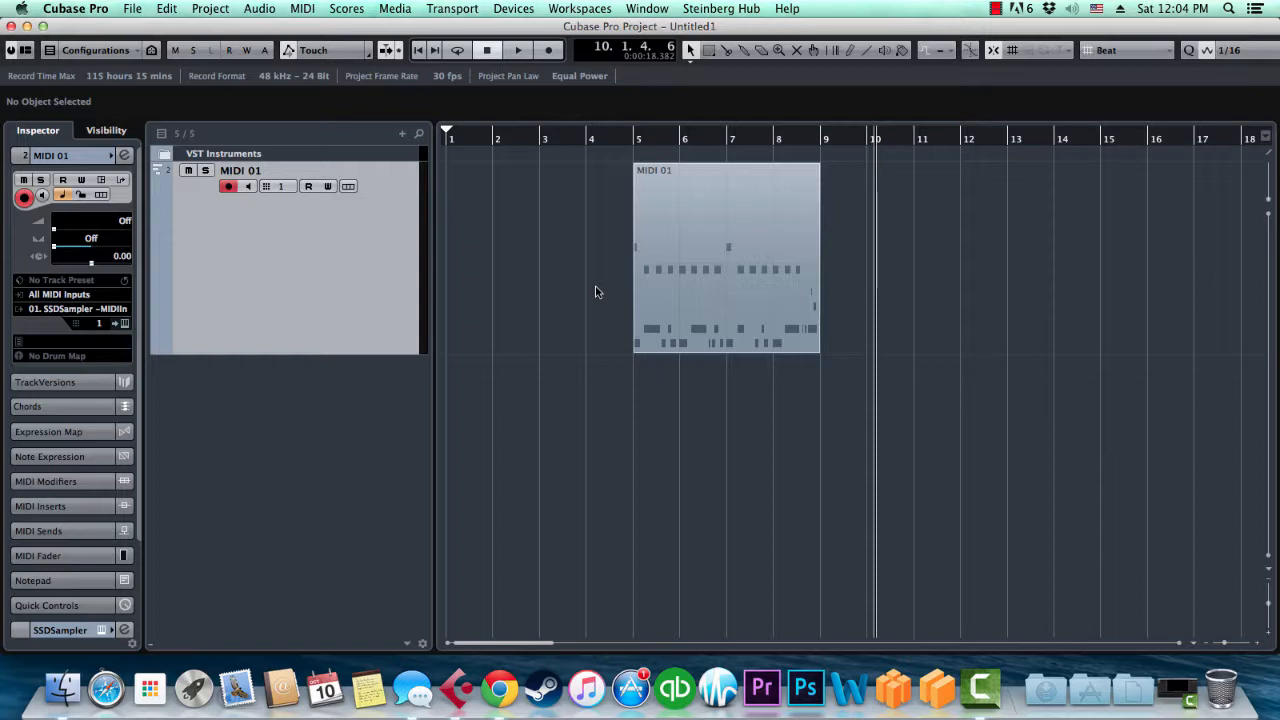
# Step: Open the MIDI 01 part in the Key Editor and bring all four of its bars into view
pyautogui.click(692, 293)
pyautogui.click(703, 386)
pyautogui.click(667, 265)
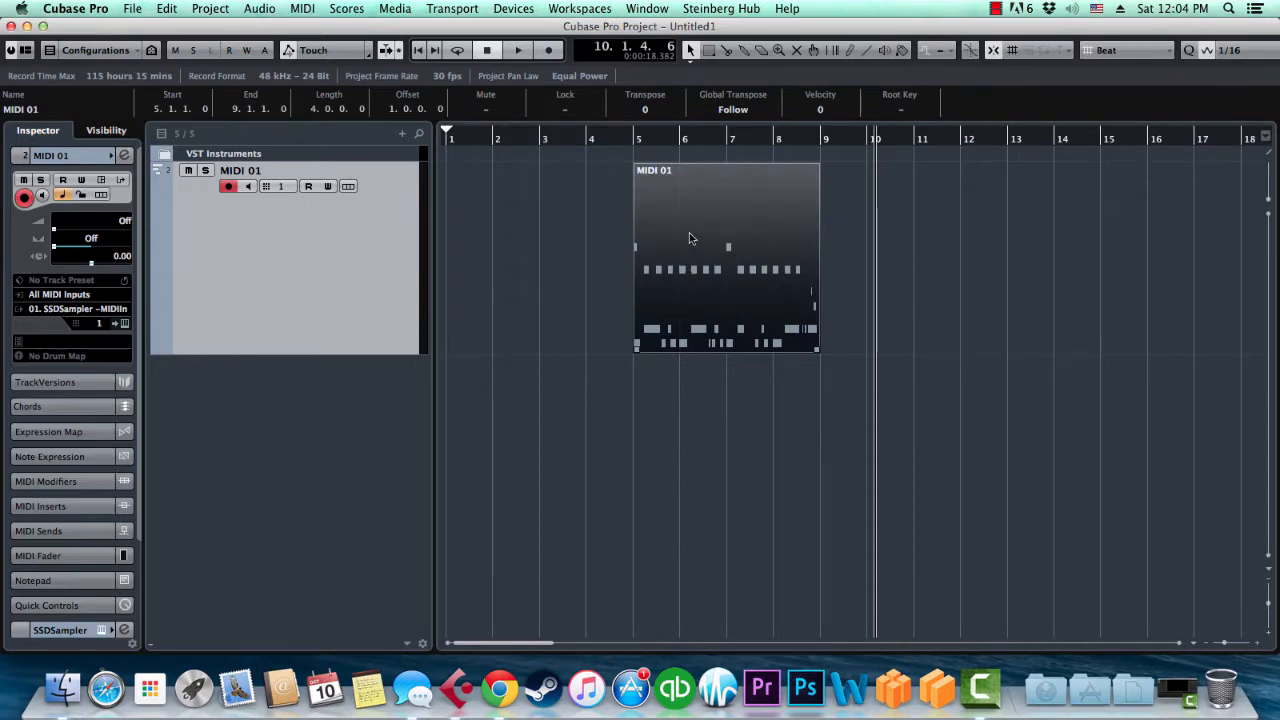
pyautogui.doubleClick(680, 295)
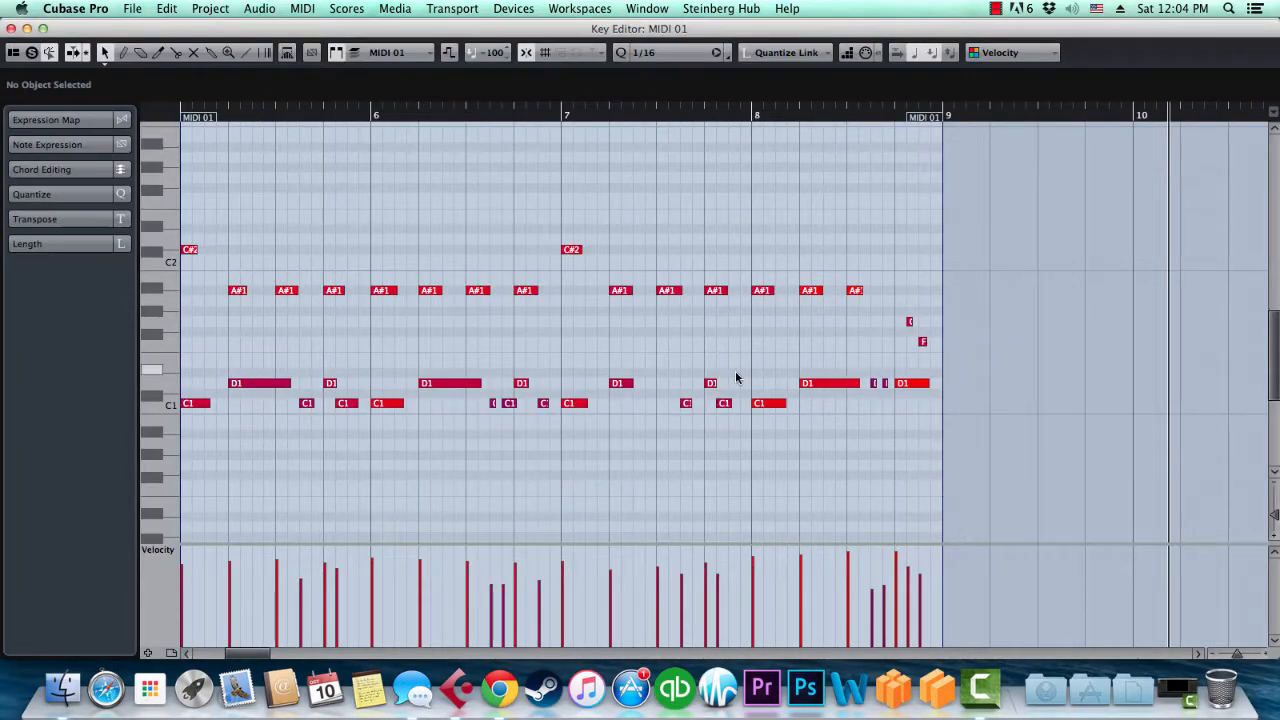
pyautogui.moveTo(268, 655); pyautogui.dragTo(256, 649)
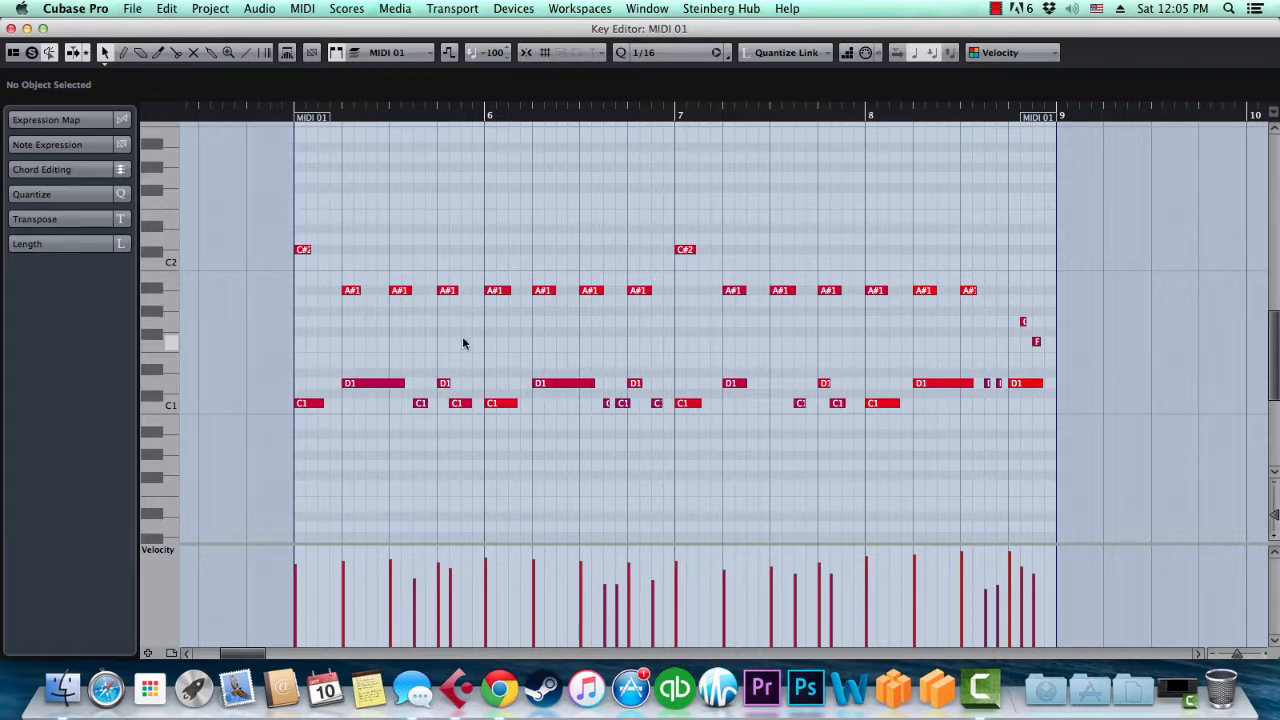
# Step: Select the rows of C#2 and A#1 notes together, and finish with only the A#1 note at bar 6 selected
pyautogui.moveTo(257, 184)
pyautogui.mouseDown()
pyautogui.moveTo(897, 305)
pyautogui.moveTo(1006, 310)
pyautogui.mouseUp()
pyautogui.click(498, 312)
pyautogui.click(492, 292)
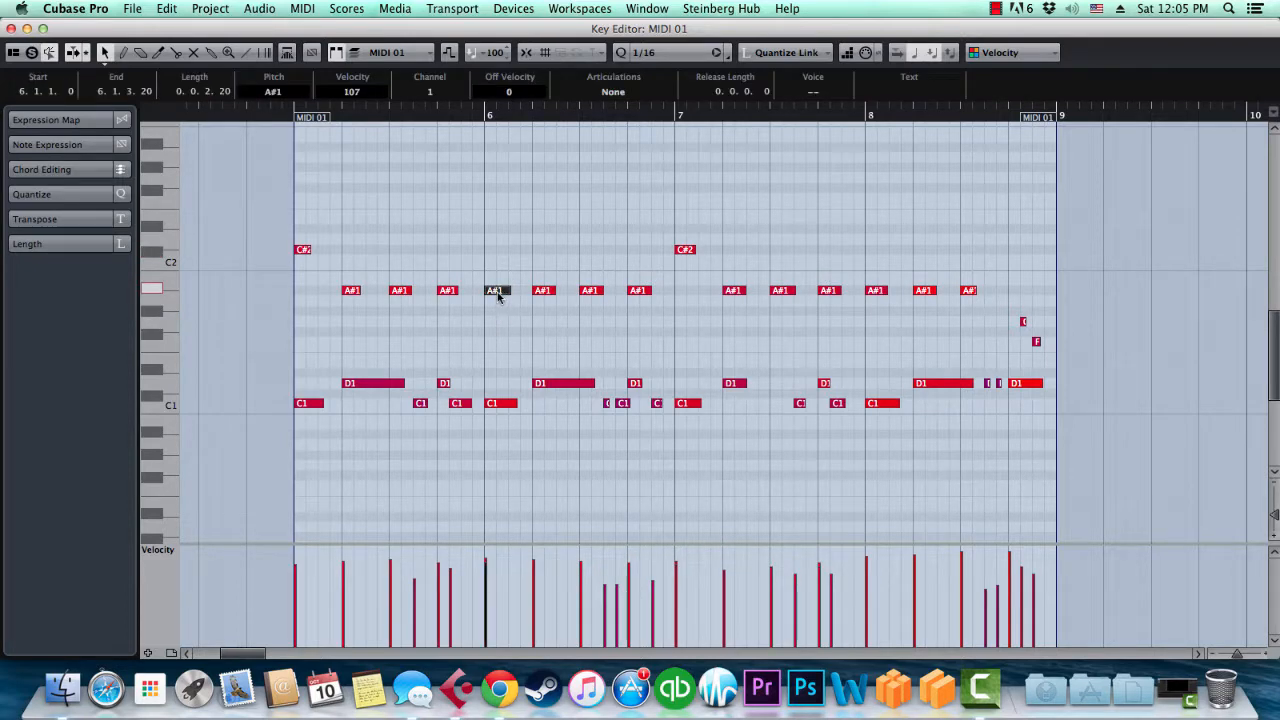
# Step: Shorten the A#1 note at 5.4.1 and stretch it back to a length of 0.0.1.99
pyautogui.click(445, 291)
pyautogui.moveTo(453, 291); pyautogui.dragTo(438, 296)
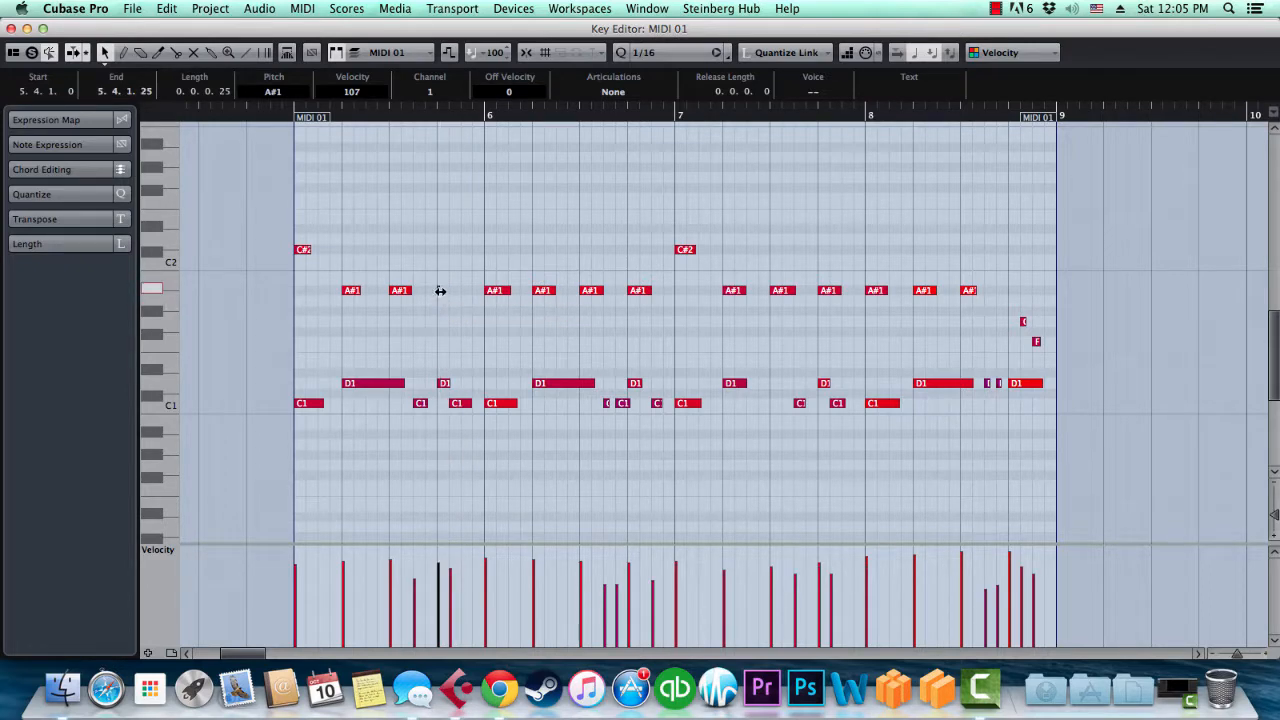
pyautogui.moveTo(441, 291)
pyautogui.mouseDown()
pyautogui.moveTo(476, 292)
pyautogui.moveTo(444, 292)
pyautogui.mouseUp()
pyautogui.moveTo(443, 291); pyautogui.dragTo(450, 293)
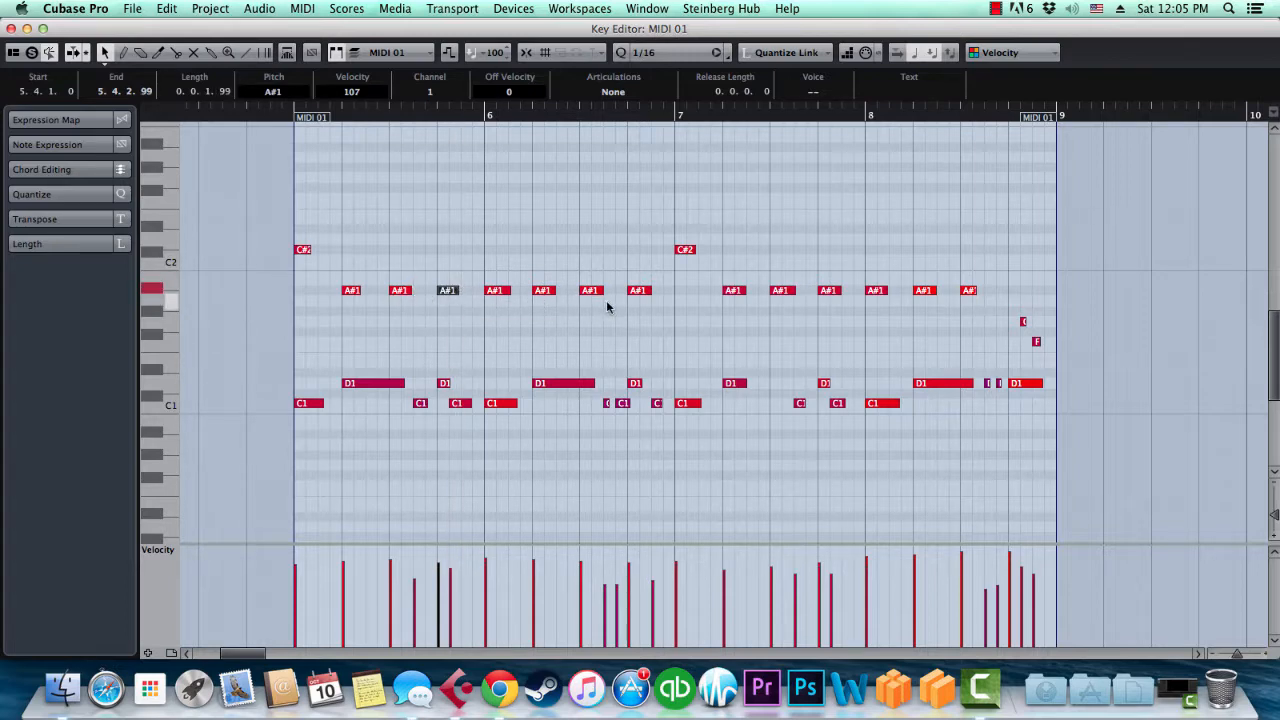
# Step: Select all the C#2 and A#1 notes and lengthen them together slightly
pyautogui.moveTo(269, 222); pyautogui.dragTo(1006, 308)
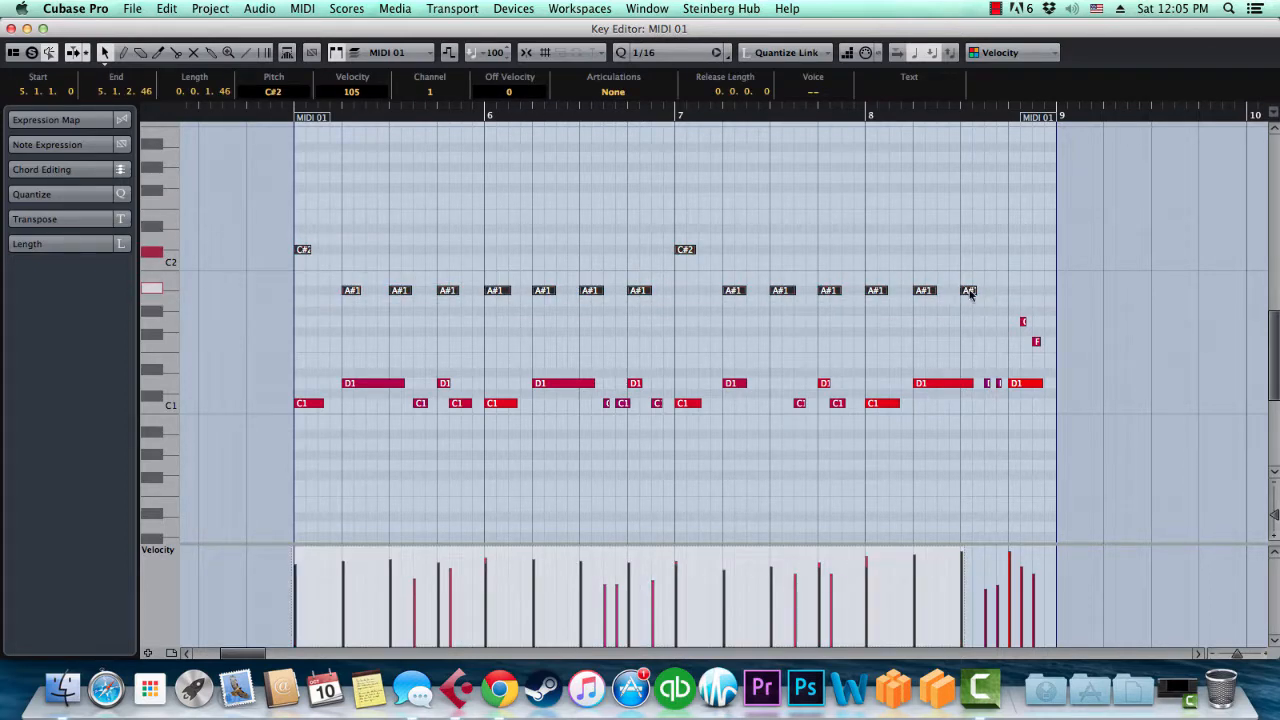
pyautogui.moveTo(972, 290)
pyautogui.mouseDown()
pyautogui.moveTo(1004, 290)
pyautogui.moveTo(970, 290)
pyautogui.mouseUp()
pyautogui.click(507, 232)
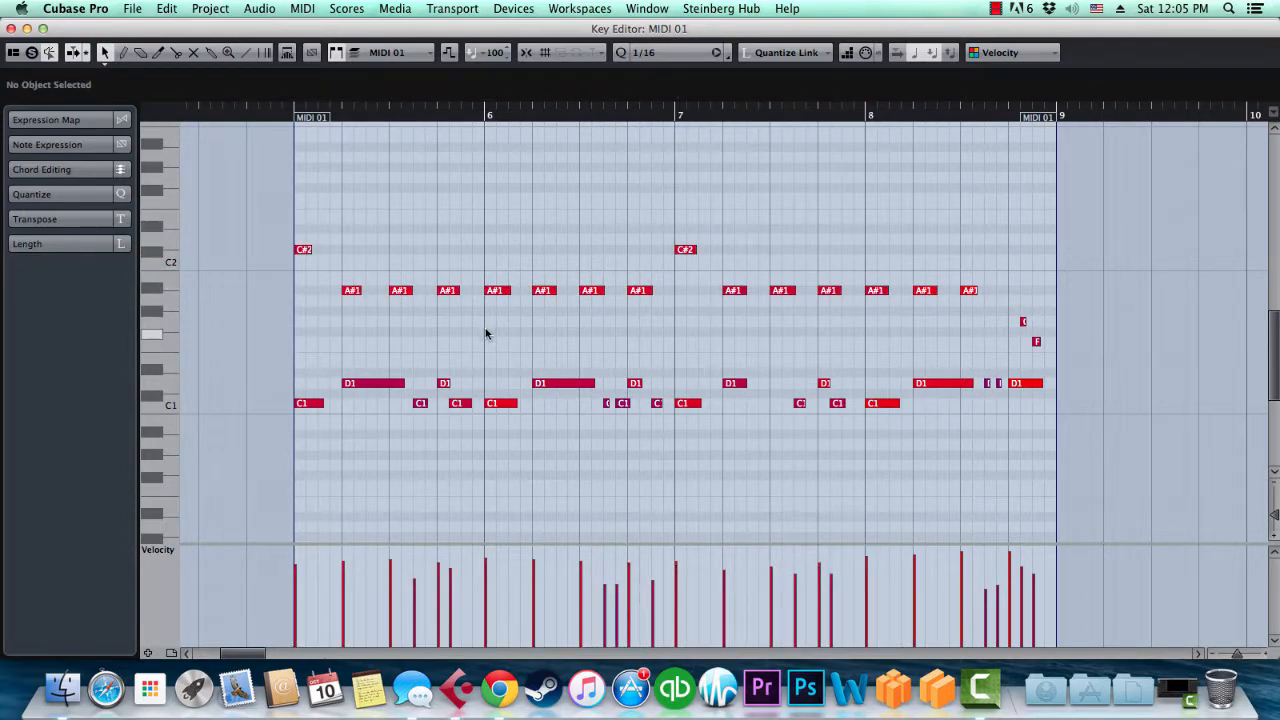
# Step: Try to move the D1 note at 5.2.1, undo the move and deselect the note
pyautogui.click(372, 384)
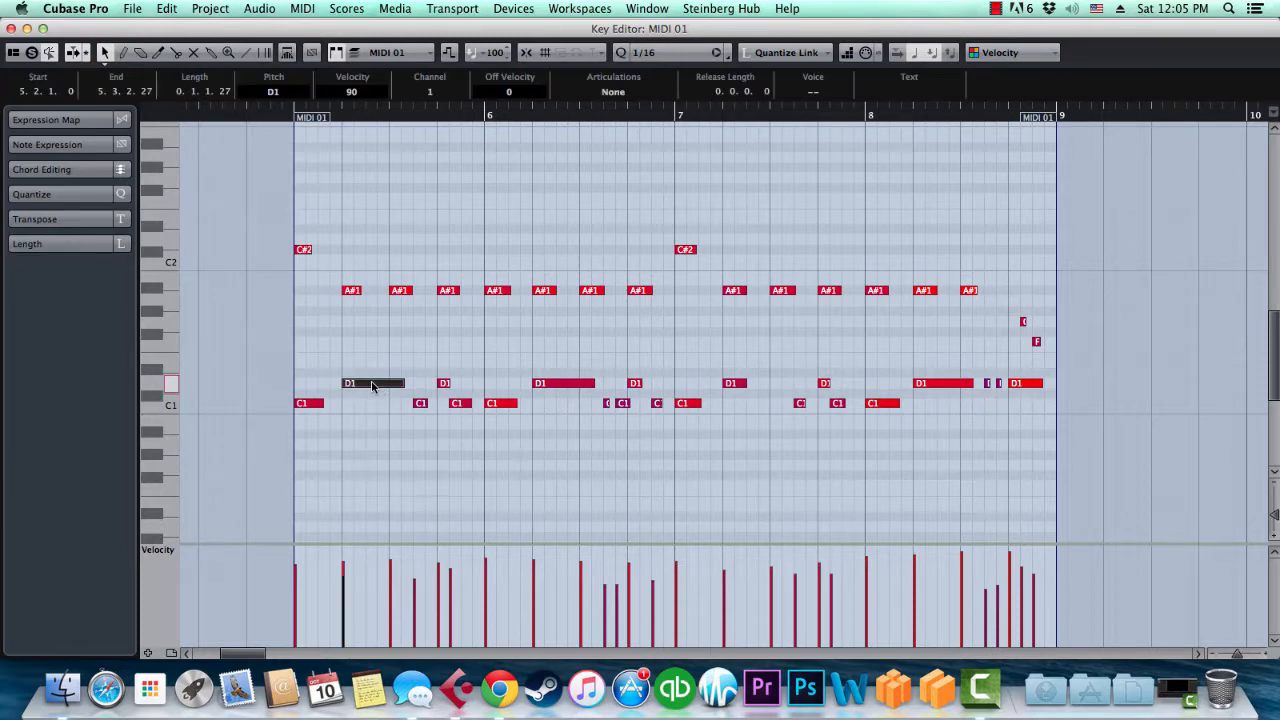
pyautogui.moveTo(372, 384)
pyautogui.mouseDown()
pyautogui.moveTo(463, 344)
pyautogui.moveTo(388, 366)
pyautogui.moveTo(372, 380)
pyautogui.moveTo(382, 390)
pyautogui.moveTo(366, 391)
pyautogui.mouseUp()
pyautogui.press('super+z')
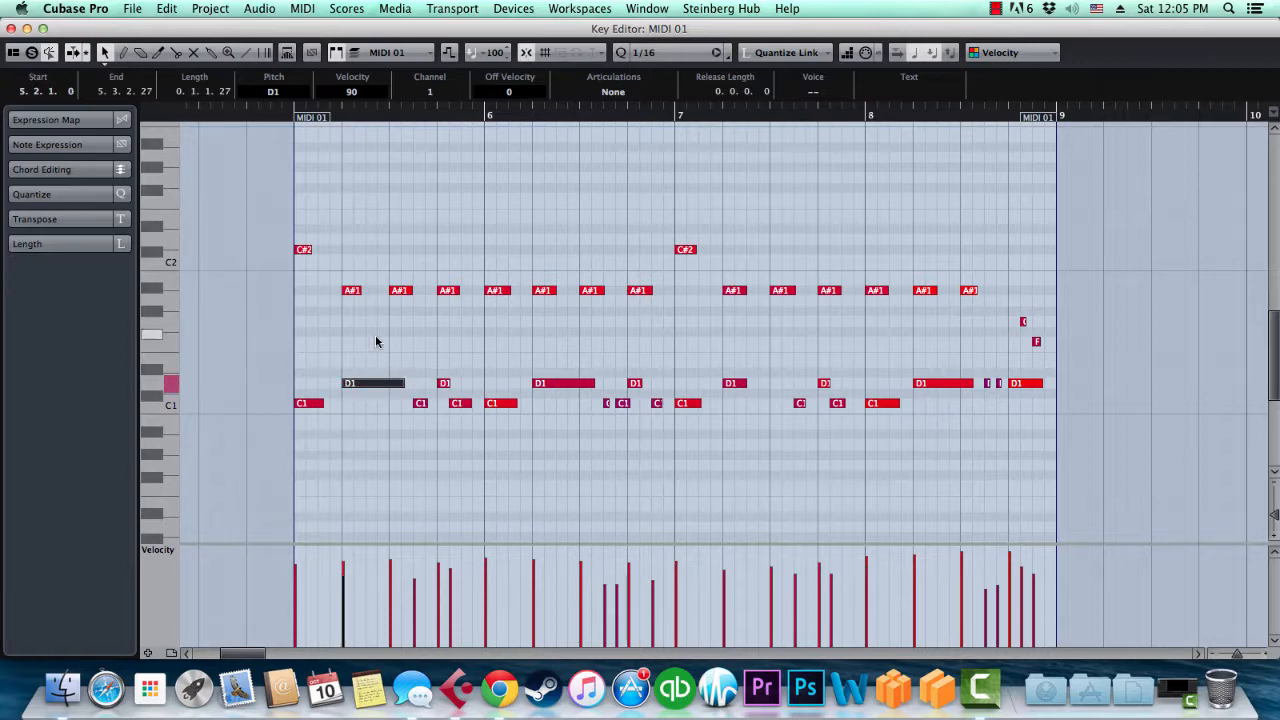
pyautogui.click(376, 342)
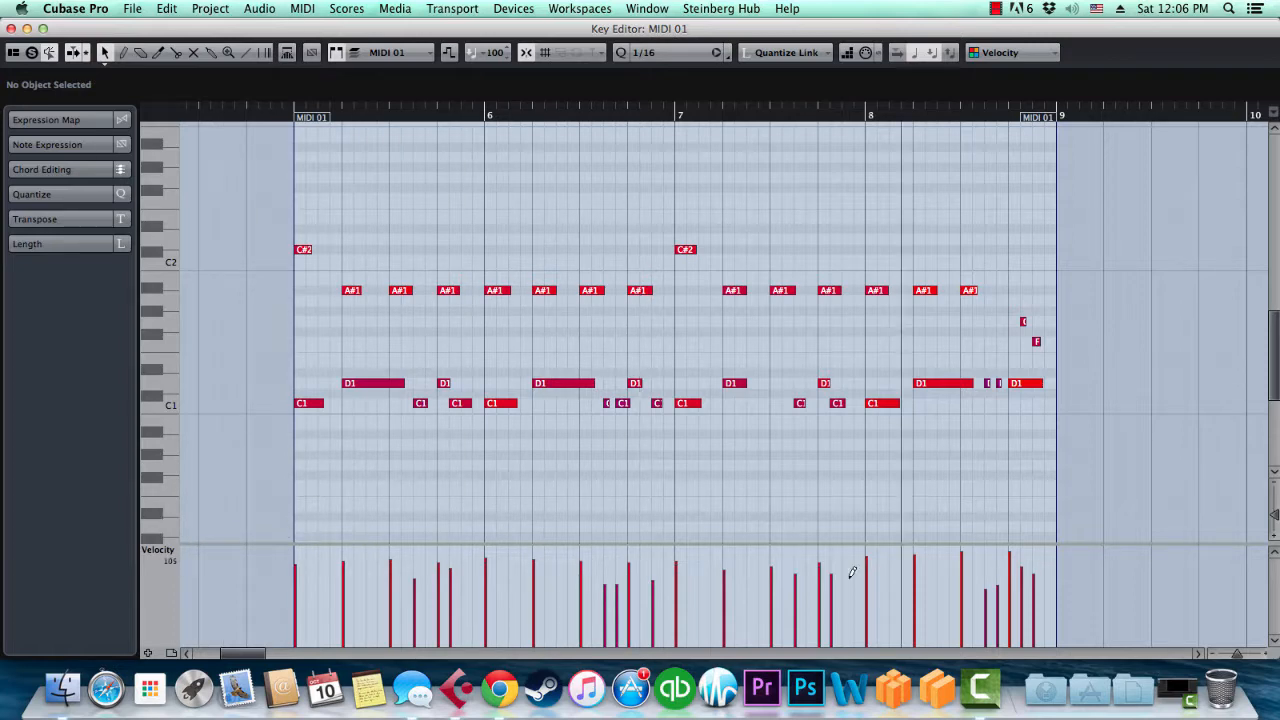
# Step: Review the data types available for the controller lane and keep it on Velocity
pyautogui.click(175, 551)
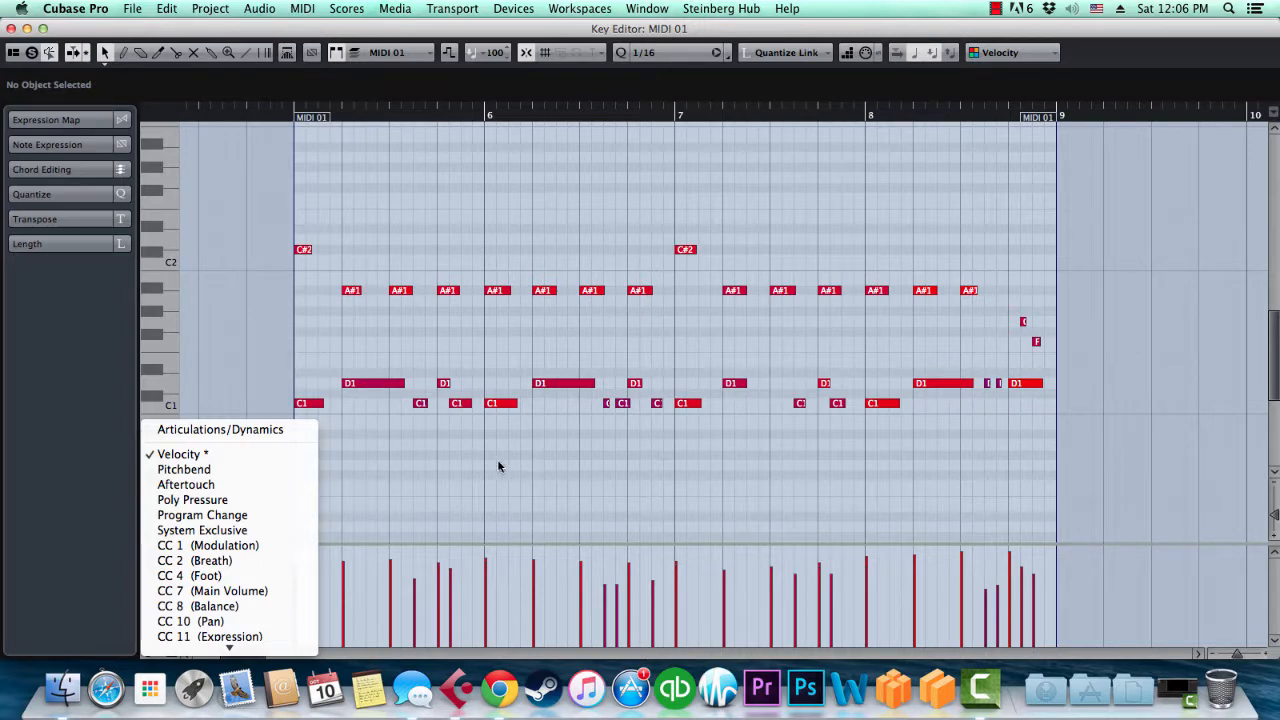
pyautogui.click(188, 459)
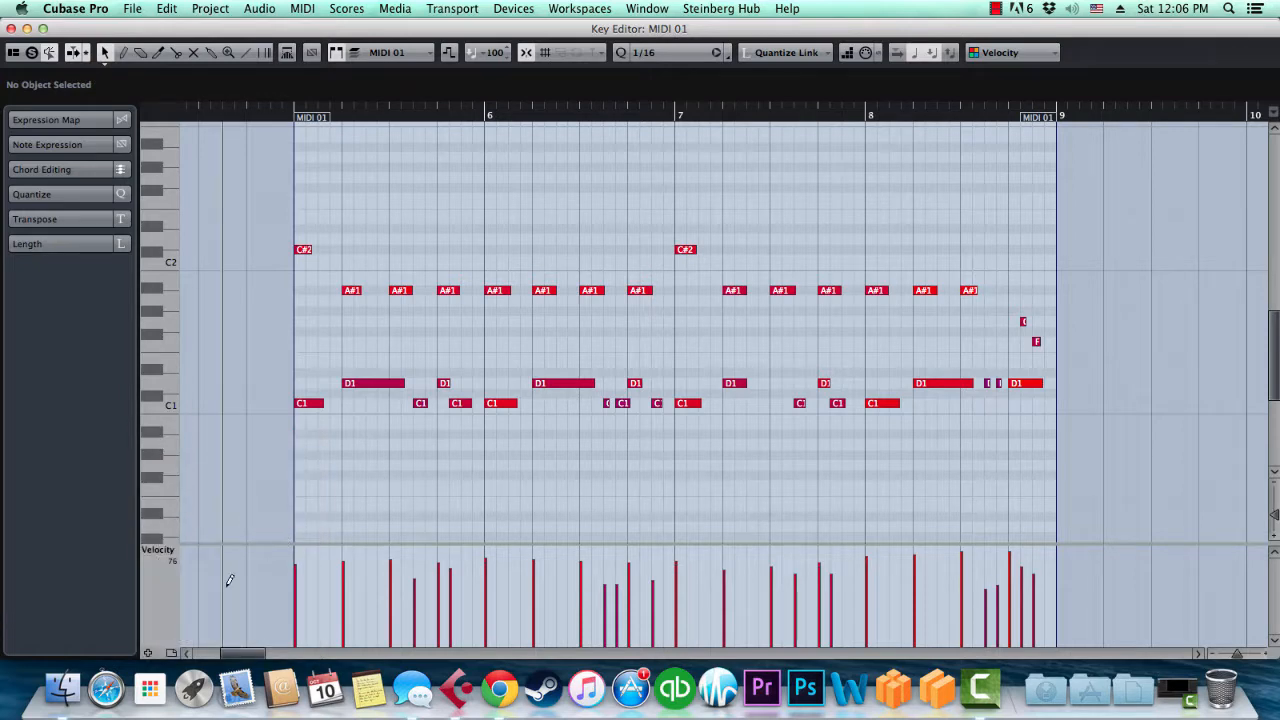
pyautogui.click(172, 553)
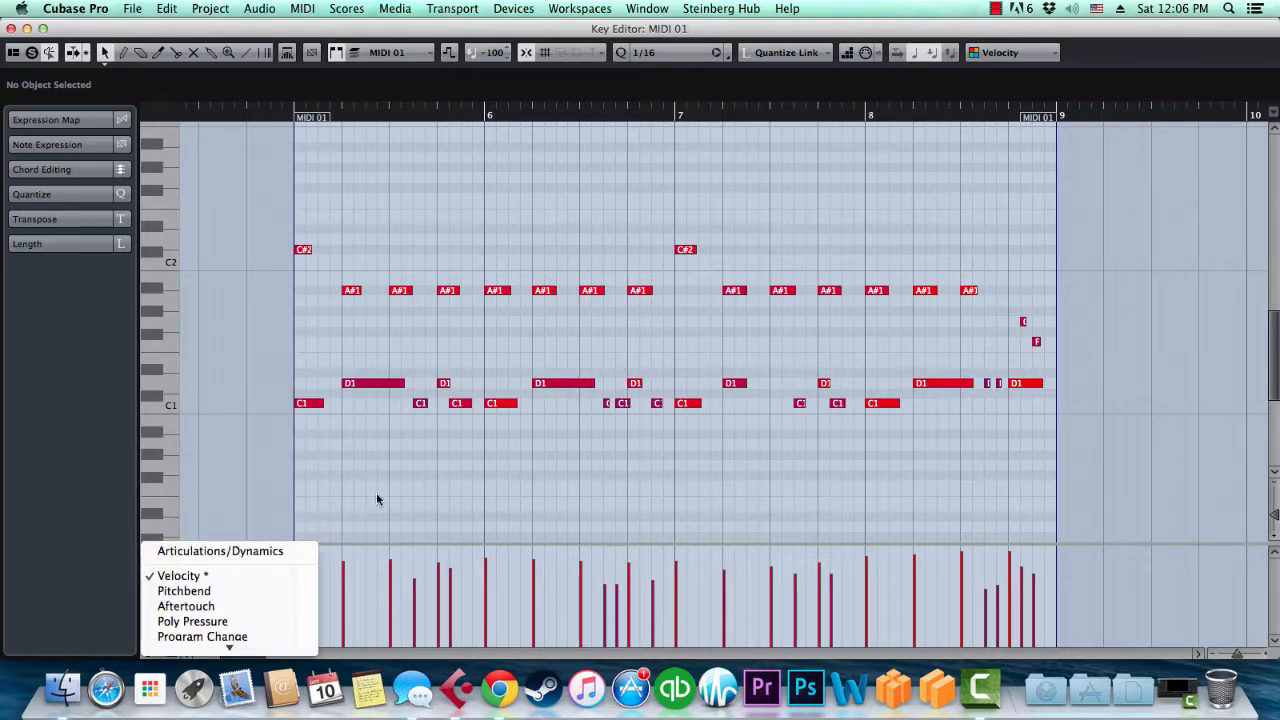
pyautogui.click(343, 523)
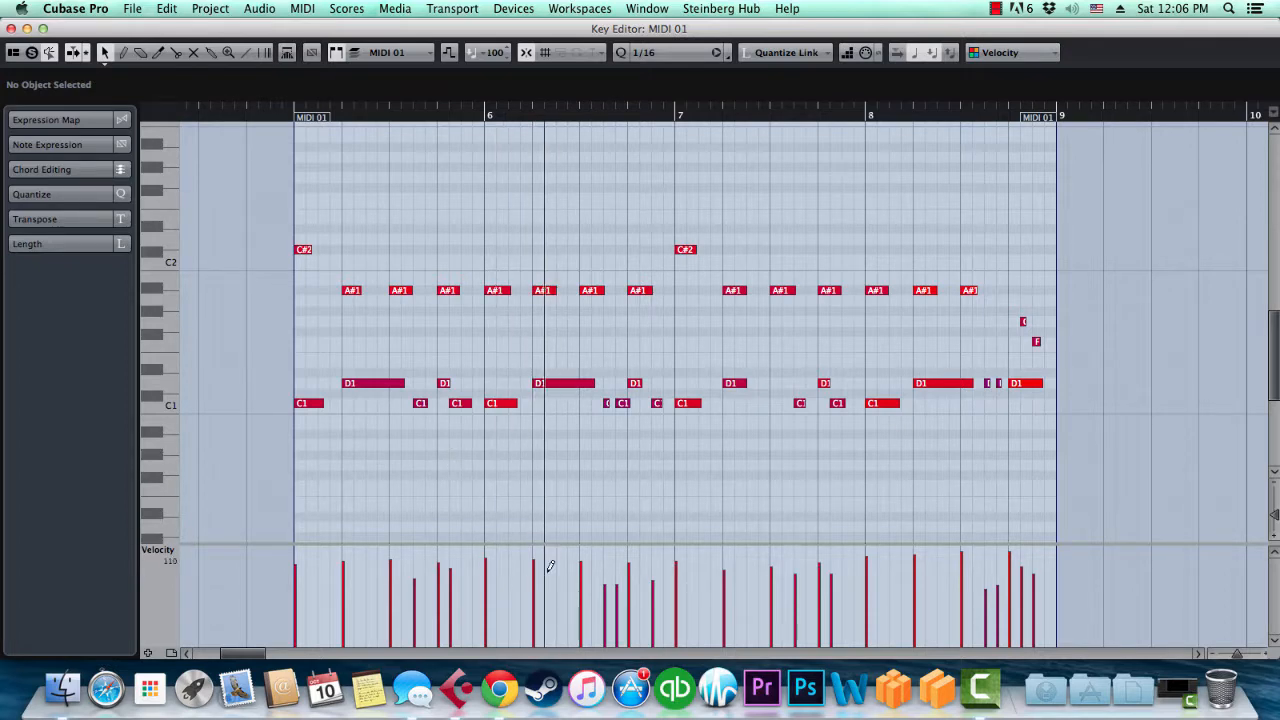
# Step: Raise the velocity of the D1 note at 6.2.1 to the maximum and of the C1 note at 6.1.1 to 127
pyautogui.click(565, 384)
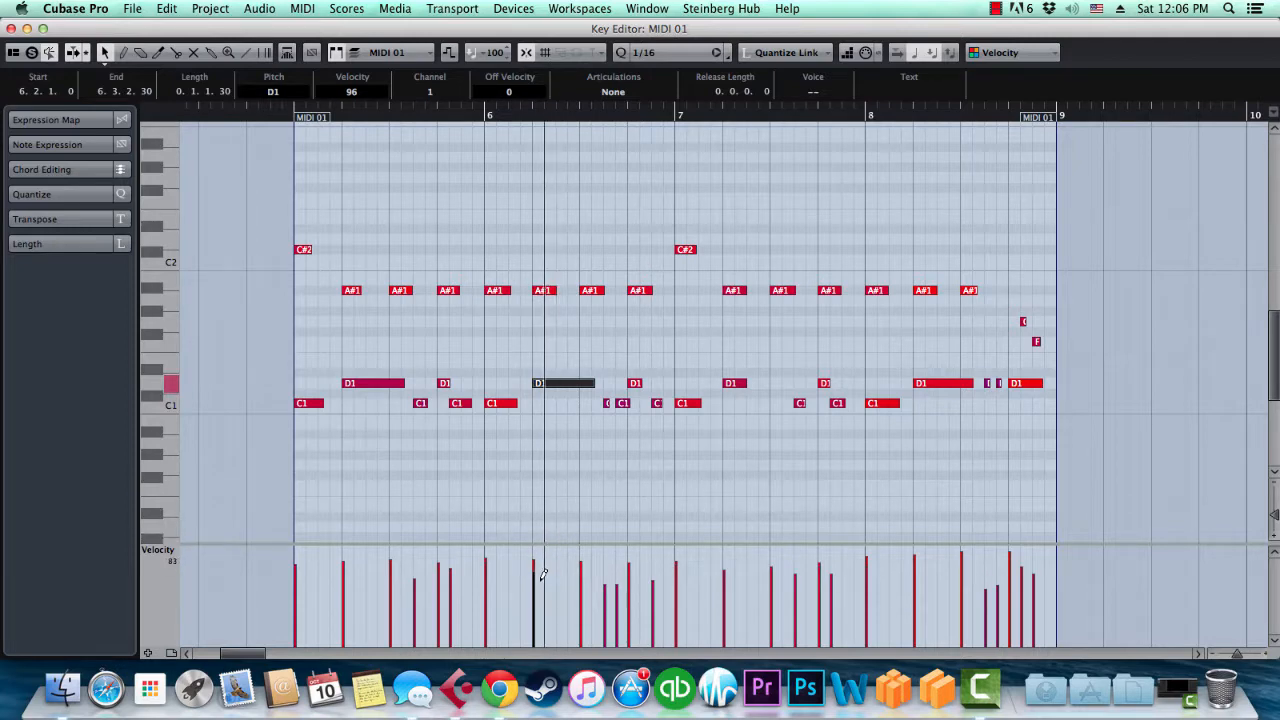
pyautogui.moveTo(541, 573)
pyautogui.mouseDown()
pyautogui.moveTo(541, 615)
pyautogui.moveTo(547, 553)
pyautogui.mouseUp()
pyautogui.click(503, 409)
pyautogui.moveTo(492, 553)
pyautogui.mouseDown()
pyautogui.moveTo(495, 607)
pyautogui.moveTo(494, 548)
pyautogui.mouseUp()
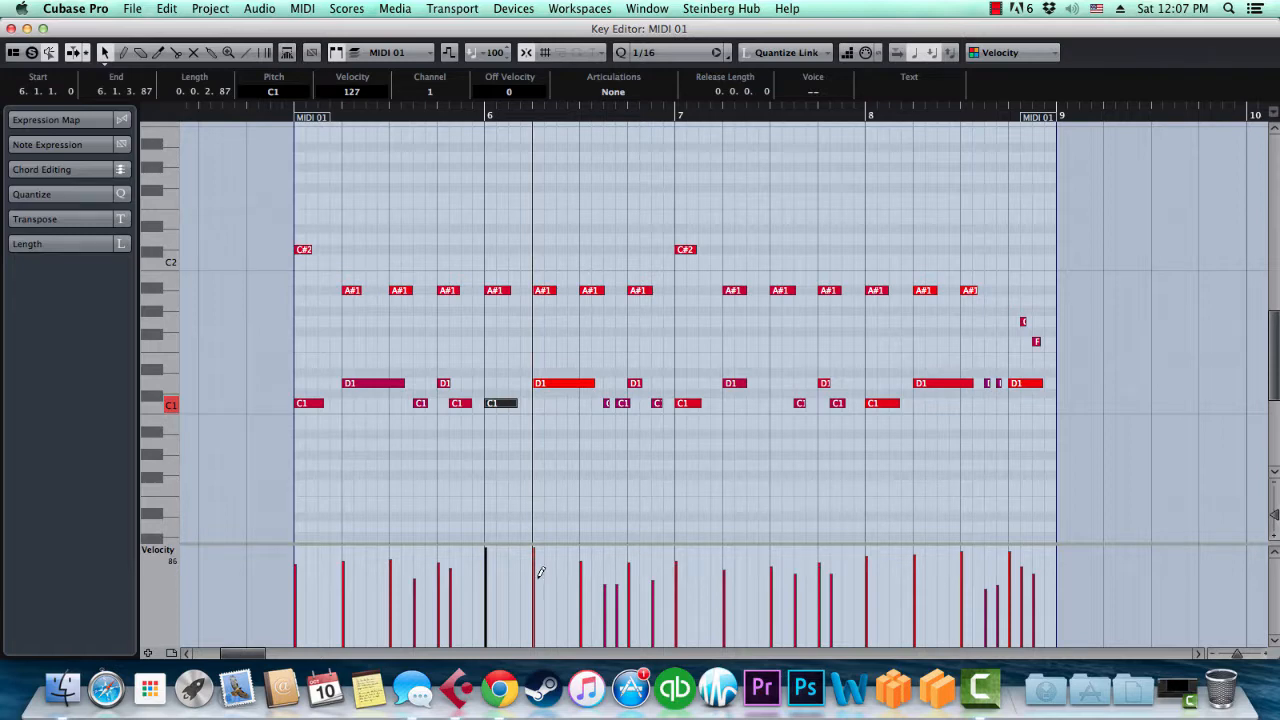
# Step: Lower the velocity of the D1 note at 8.3.3 and draw a D1 note at 8.3.2 with velocity 44
pyautogui.click(1019, 118)
pyautogui.press('h')
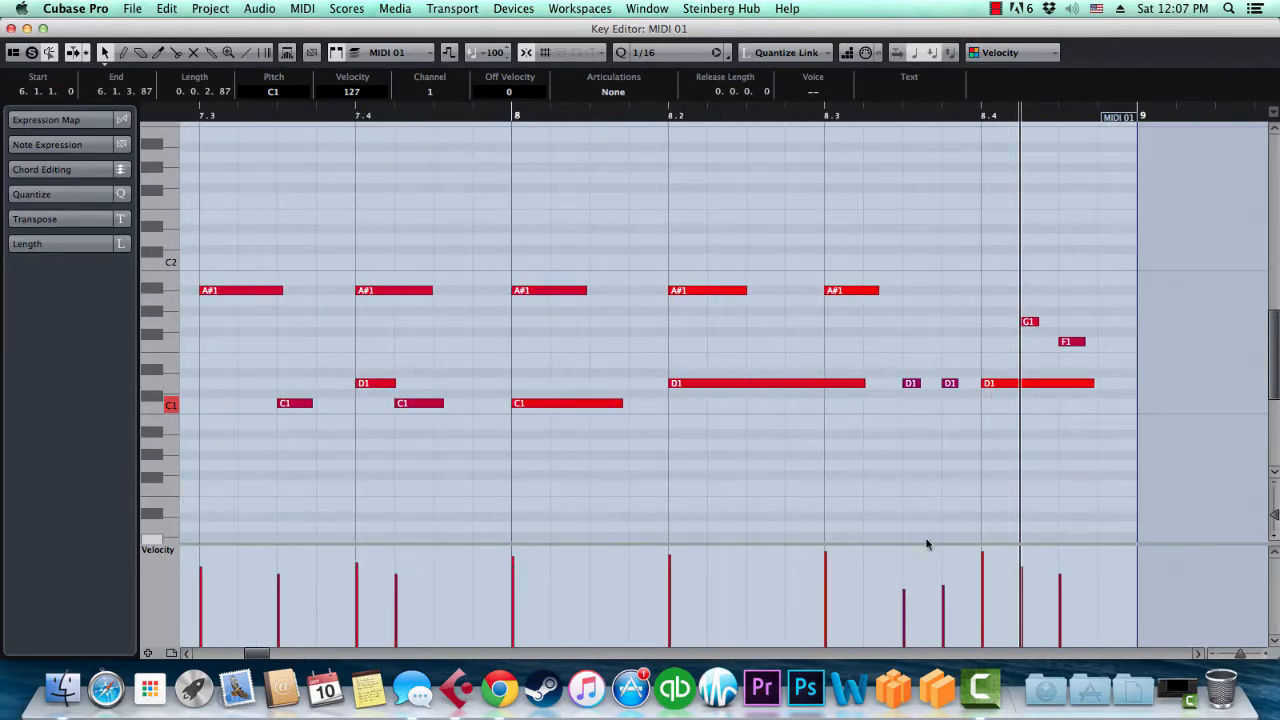
pyautogui.moveTo(904, 590); pyautogui.dragTo(905, 612)
pyautogui.rightClick(870, 428)
pyautogui.click(888, 430)
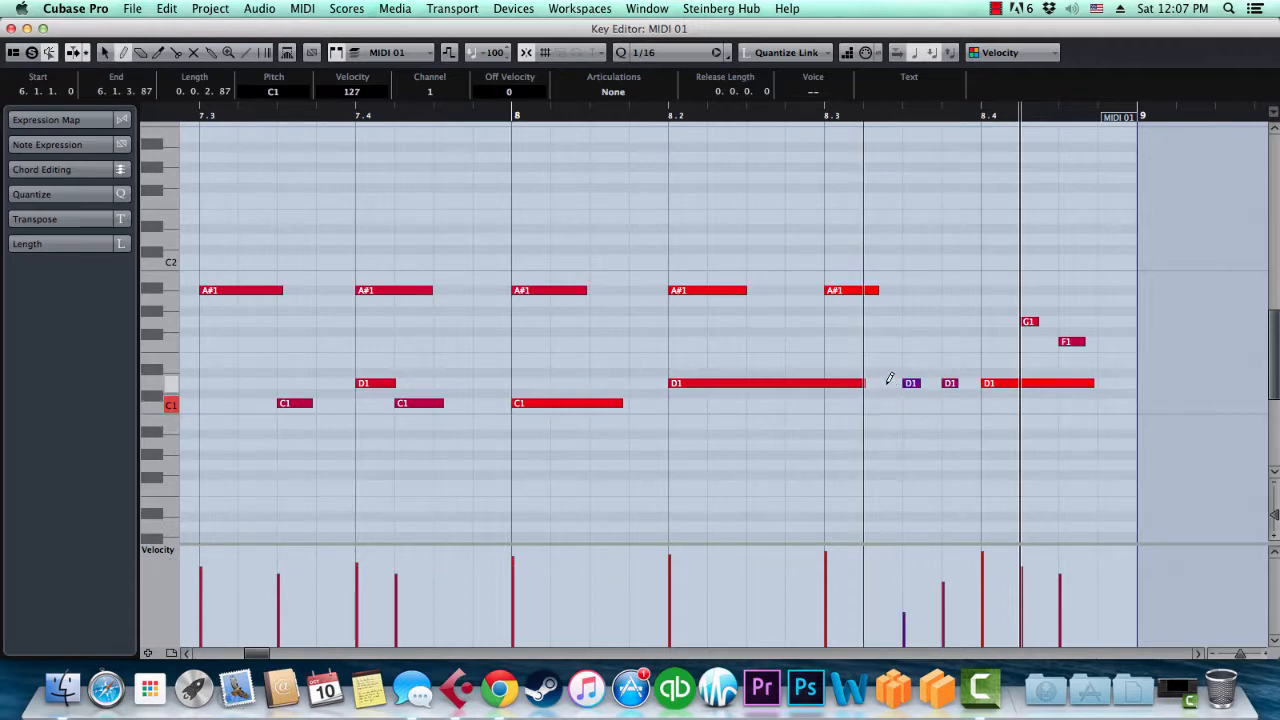
pyautogui.click(884, 383)
pyautogui.moveTo(866, 570); pyautogui.dragTo(866, 612)
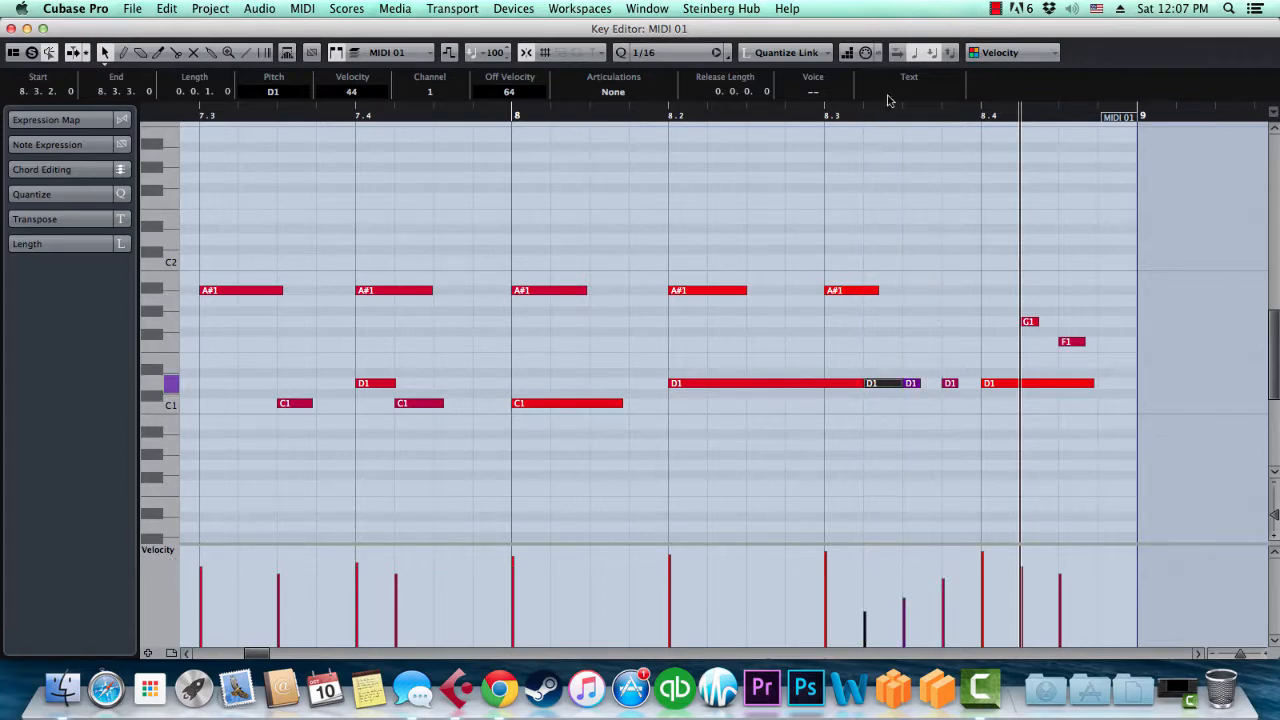
# Step: Deselect all notes and play back the fill from 8.2
pyautogui.click(671, 117)
pyautogui.click(1099, 502)
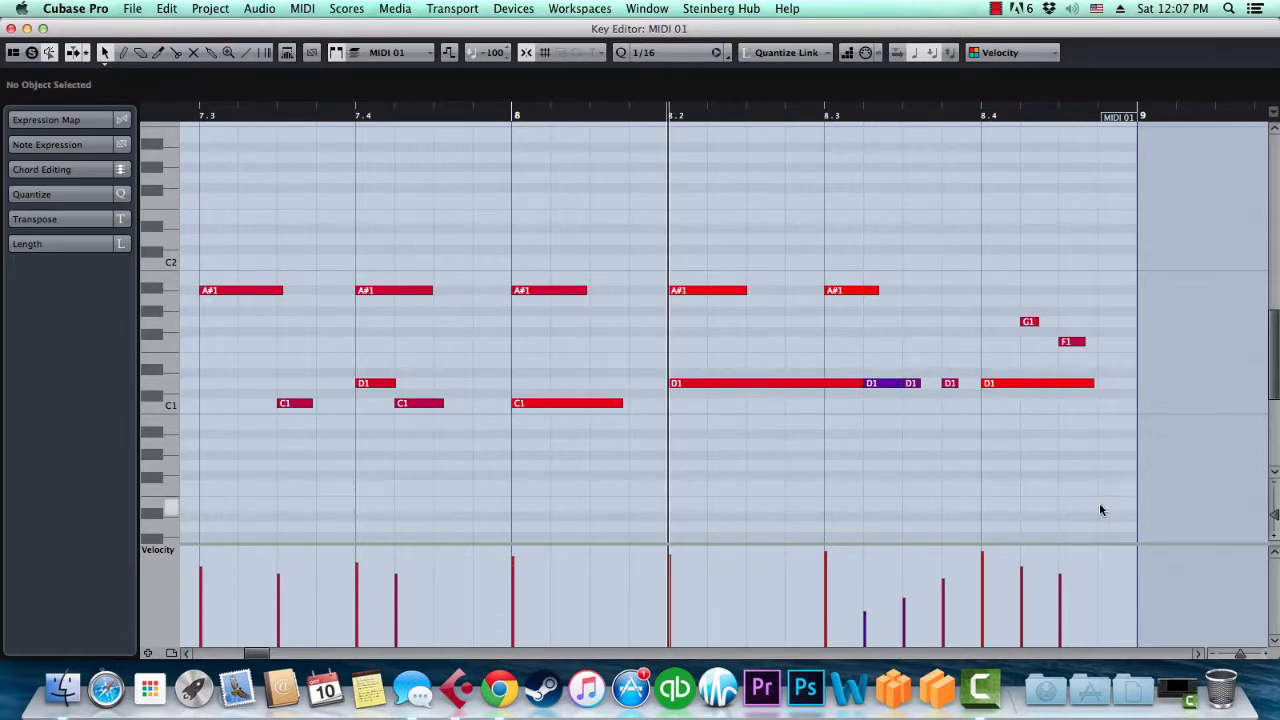
pyautogui.press('space')
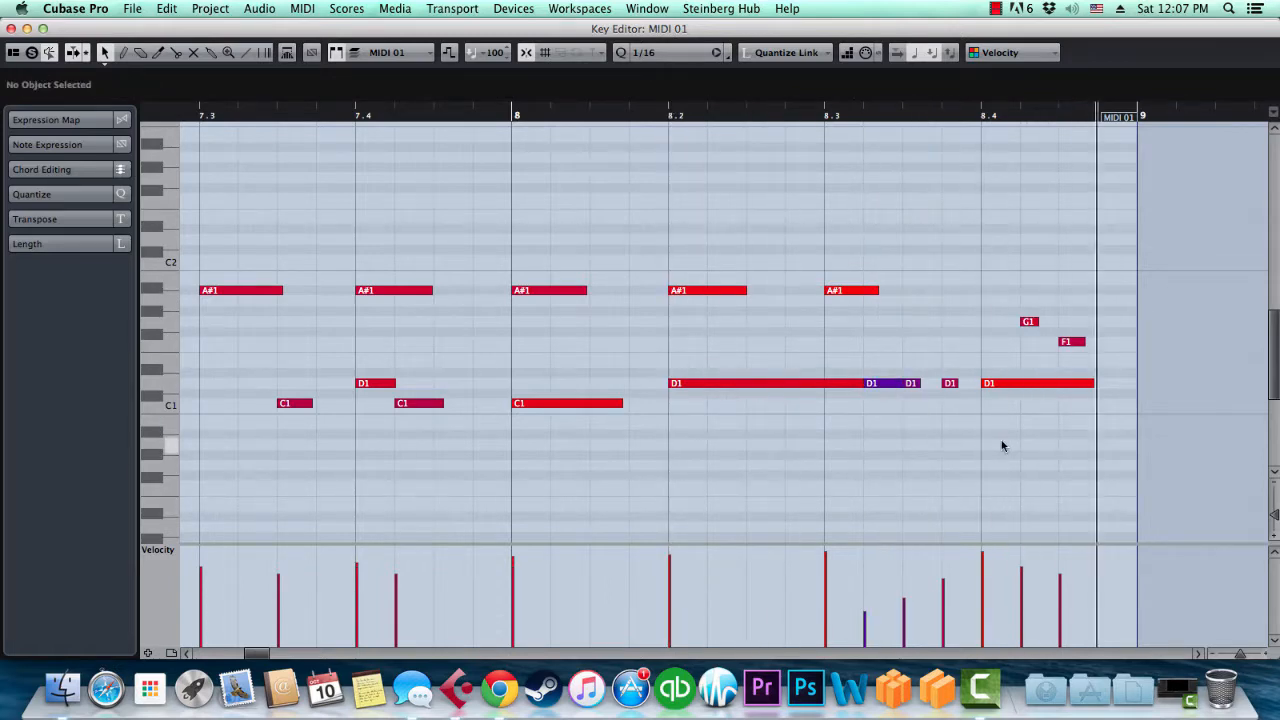
pyautogui.press('space')
# Step: Try the fill with all velocities from 8.3.2 onward at maximum, play it from 8.2, and undo the velocity change
pyautogui.click(671, 117)
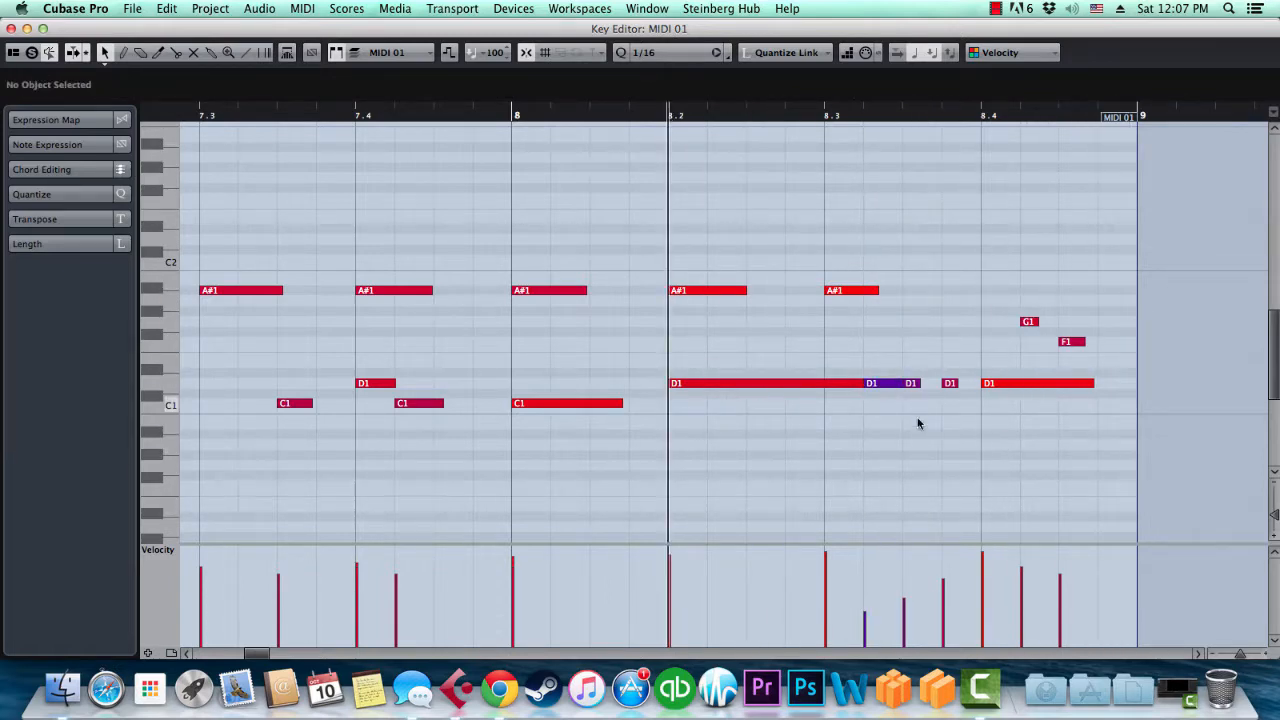
pyautogui.moveTo(923, 572); pyautogui.dragTo(855, 550)
pyautogui.press('space')
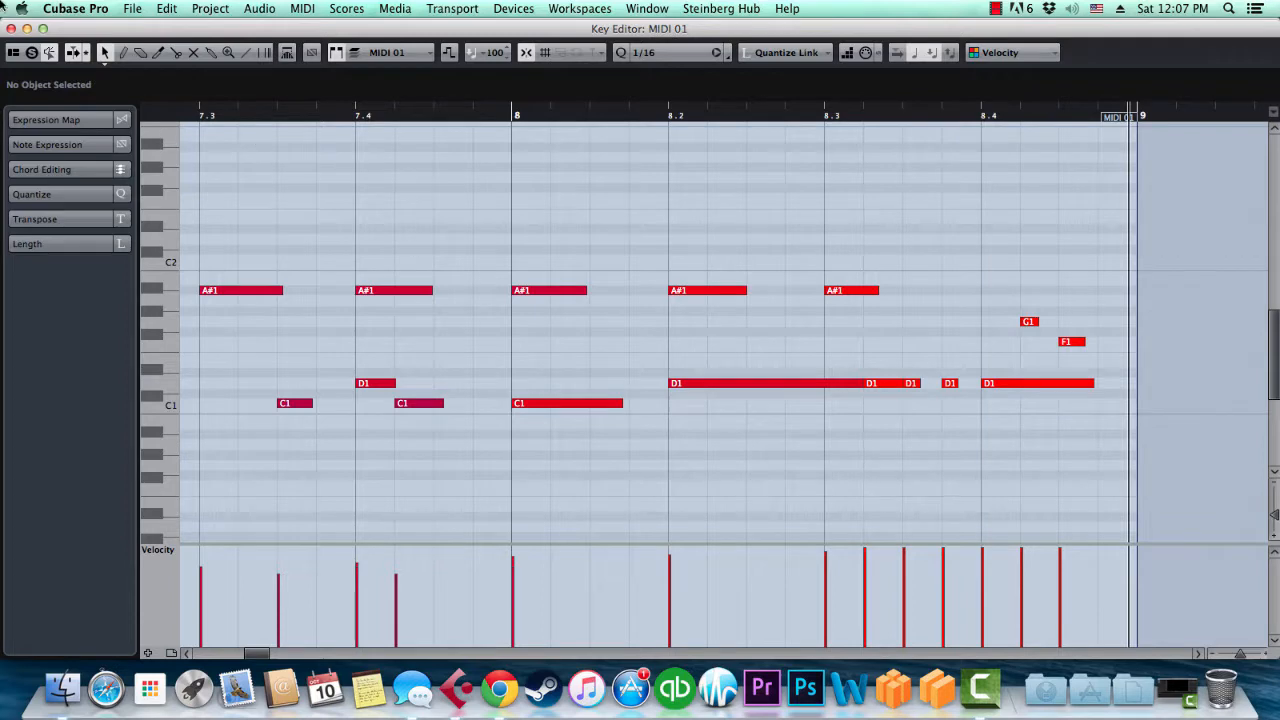
pyautogui.click(166, 8)
pyautogui.click(185, 32)
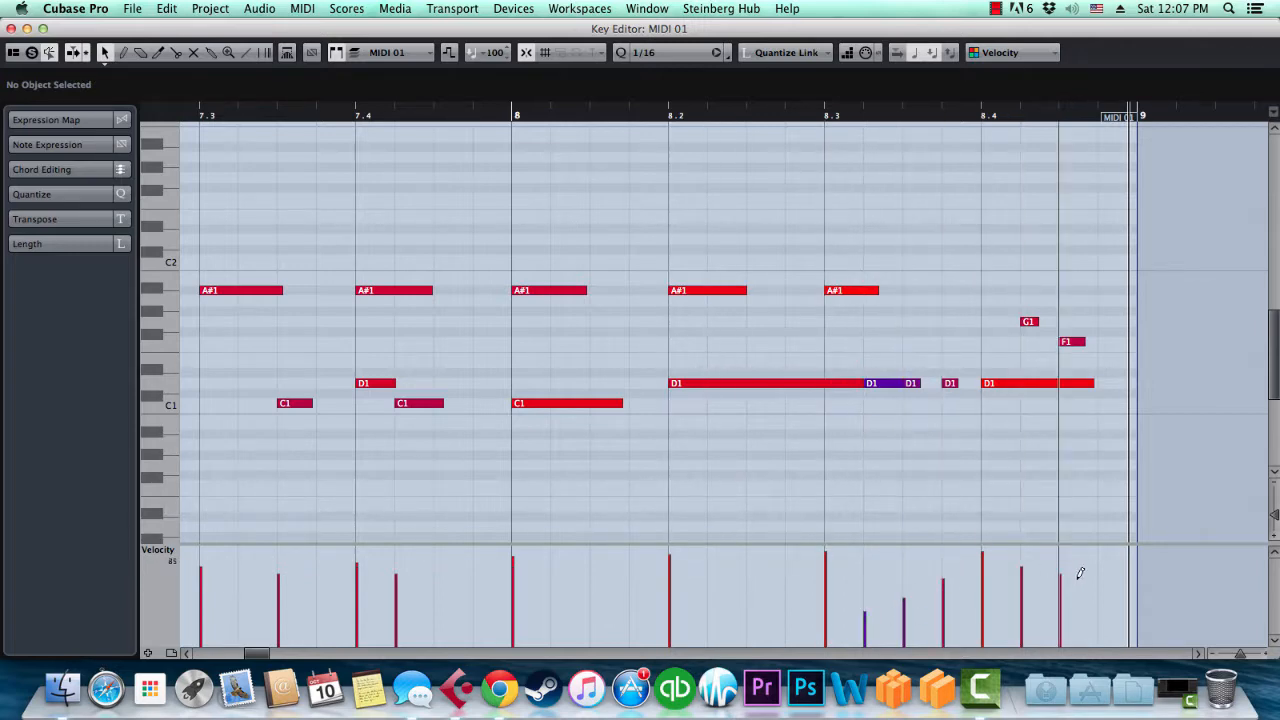
# Step: Switch the controller lane from Velocity to CC 64 (Sustain) for the whole part
pyautogui.press('g')
pyautogui.press('g')
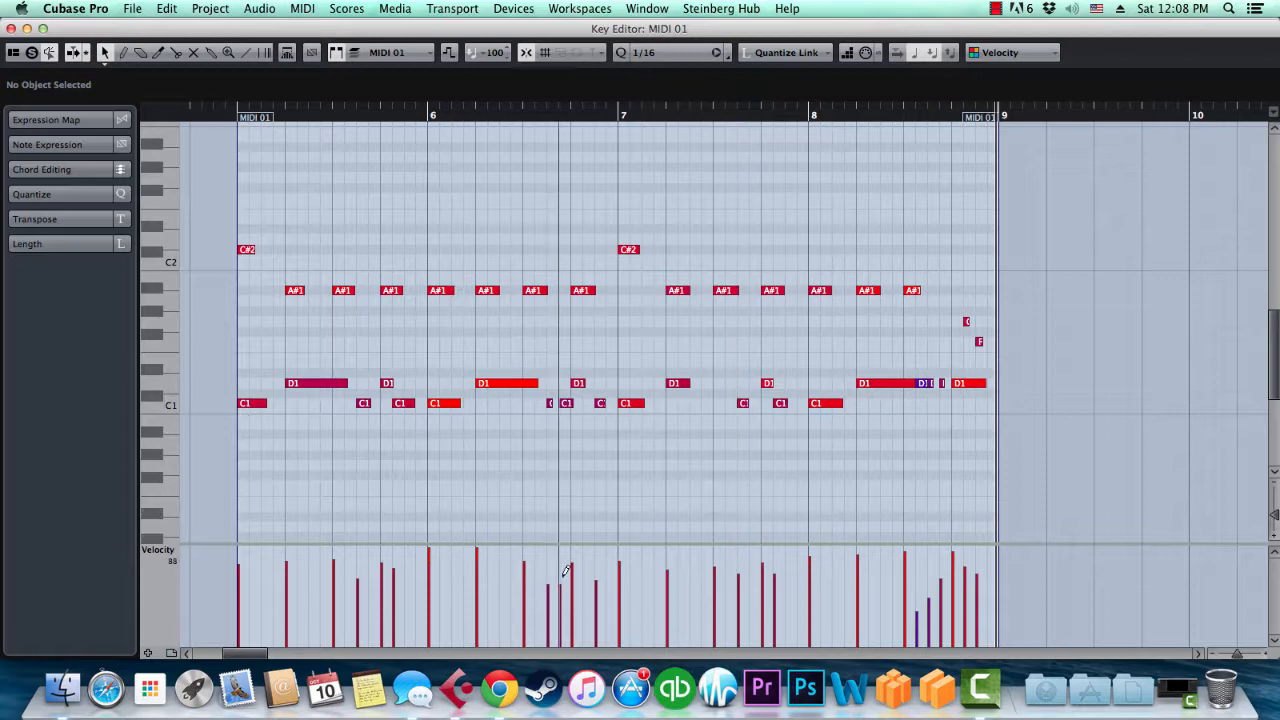
pyautogui.click(176, 553)
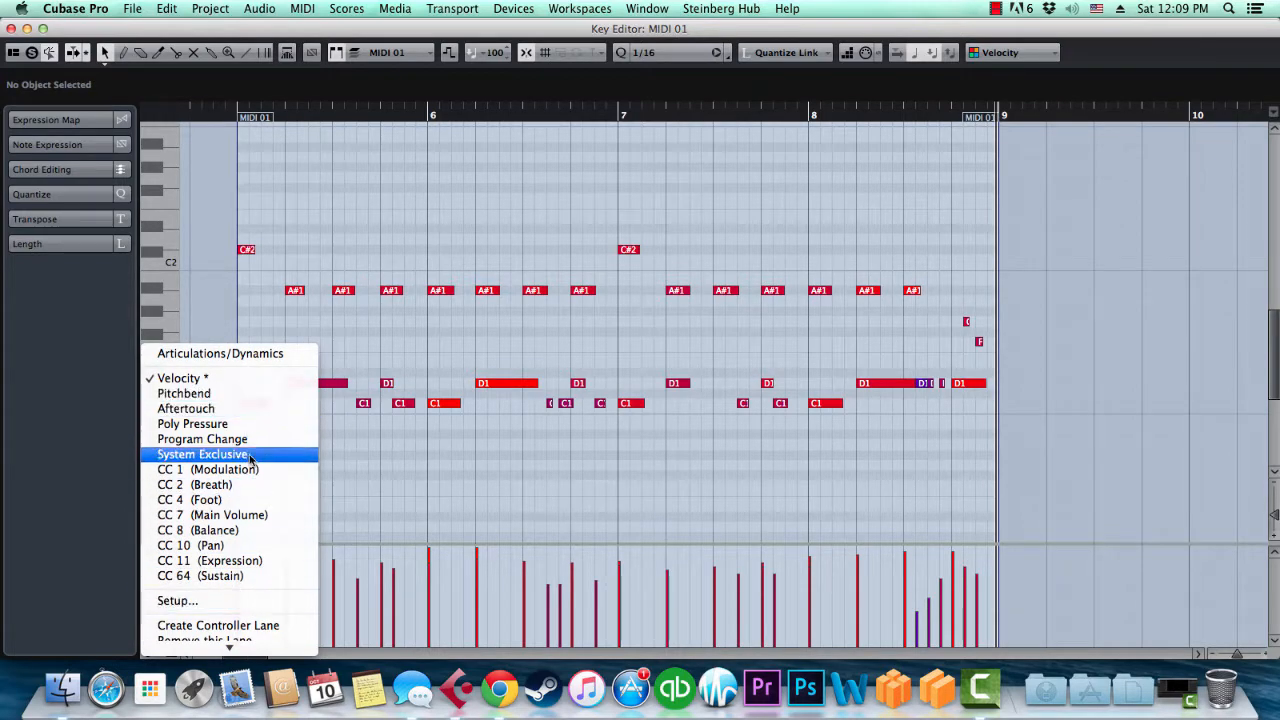
pyautogui.click(236, 578)
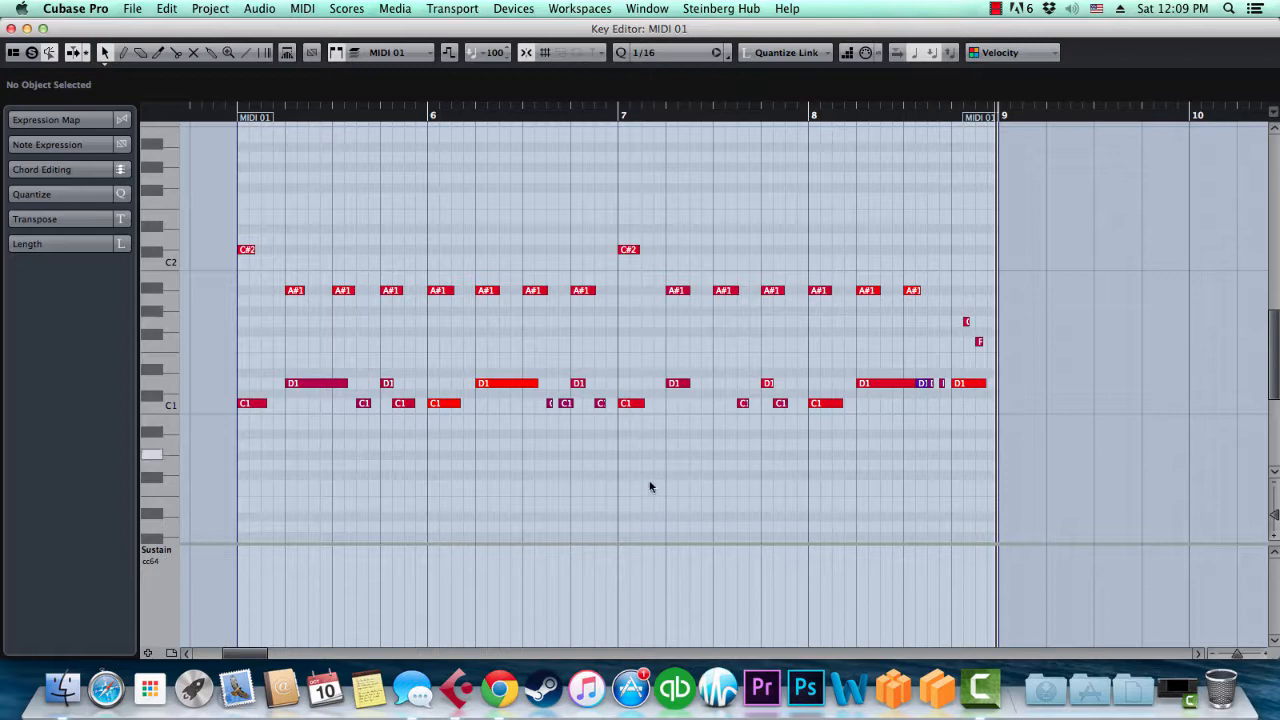
# Step: Draw on and off sustain events from 6.2.3 to just past 6.4.1, and raise the low ones around 6.3.1 to 127
pyautogui.rightClick(482, 499)
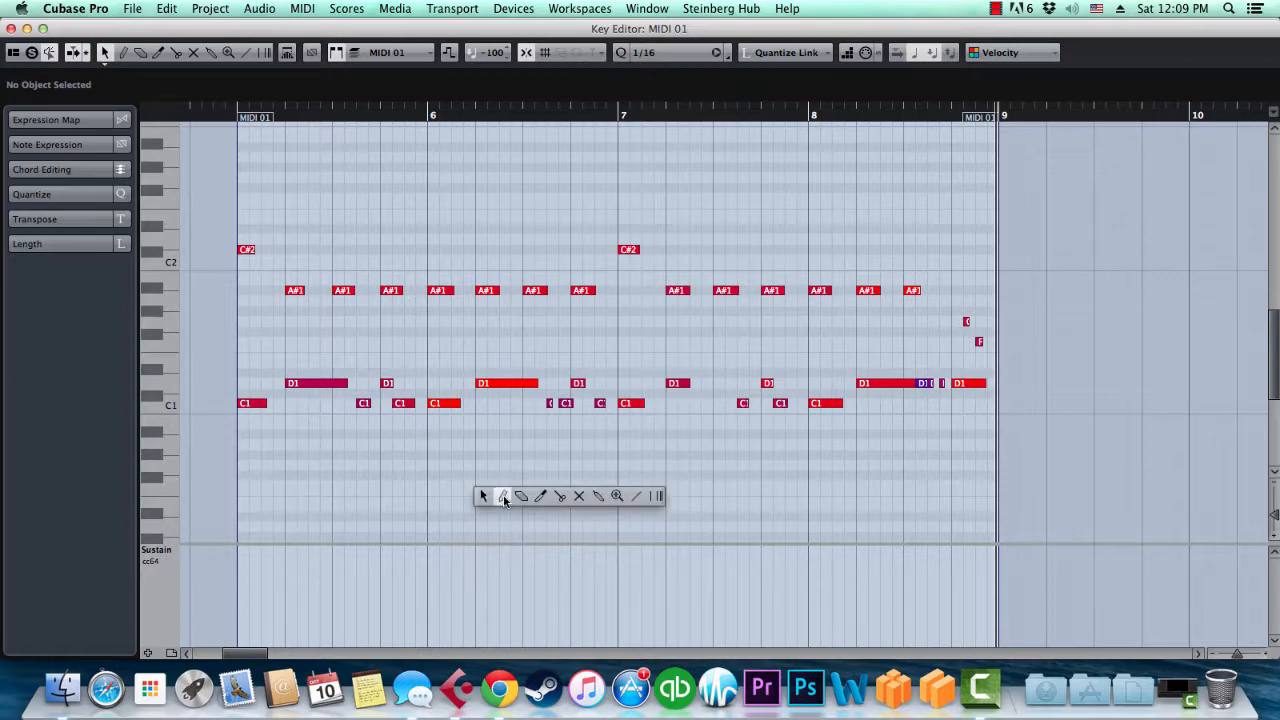
pyautogui.click(504, 497)
pyautogui.moveTo(508, 583)
pyautogui.mouseDown()
pyautogui.moveTo(507, 542)
pyautogui.moveTo(518, 618)
pyautogui.moveTo(538, 641)
pyautogui.moveTo(543, 531)
pyautogui.moveTo(571, 540)
pyautogui.moveTo(582, 637)
pyautogui.moveTo(599, 542)
pyautogui.mouseUp()
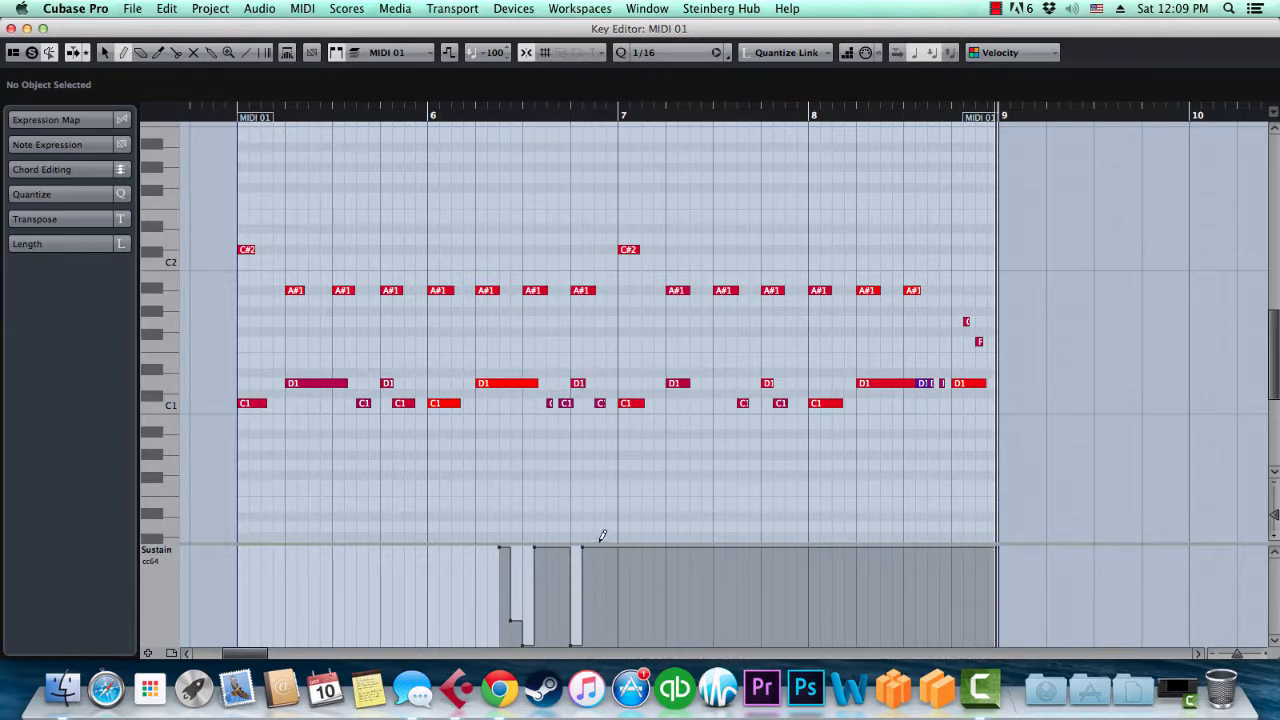
pyautogui.press('1')
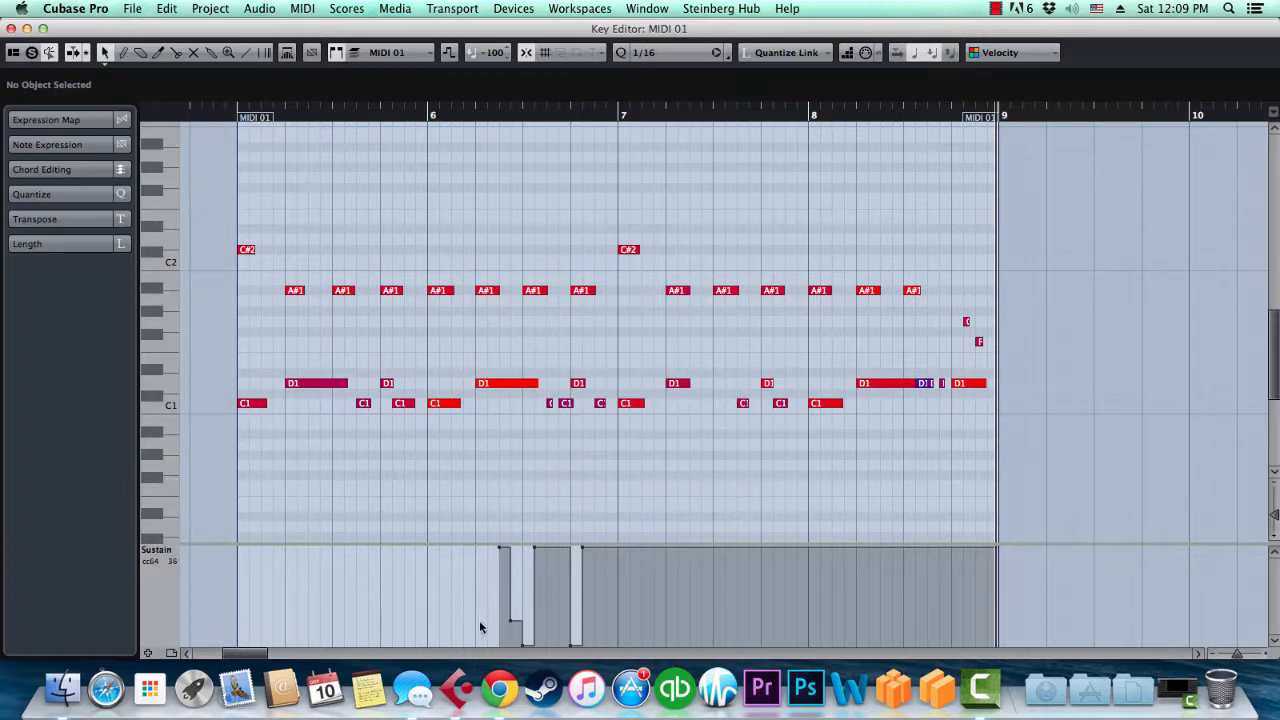
pyautogui.moveTo(508, 626); pyautogui.dragTo(514, 546)
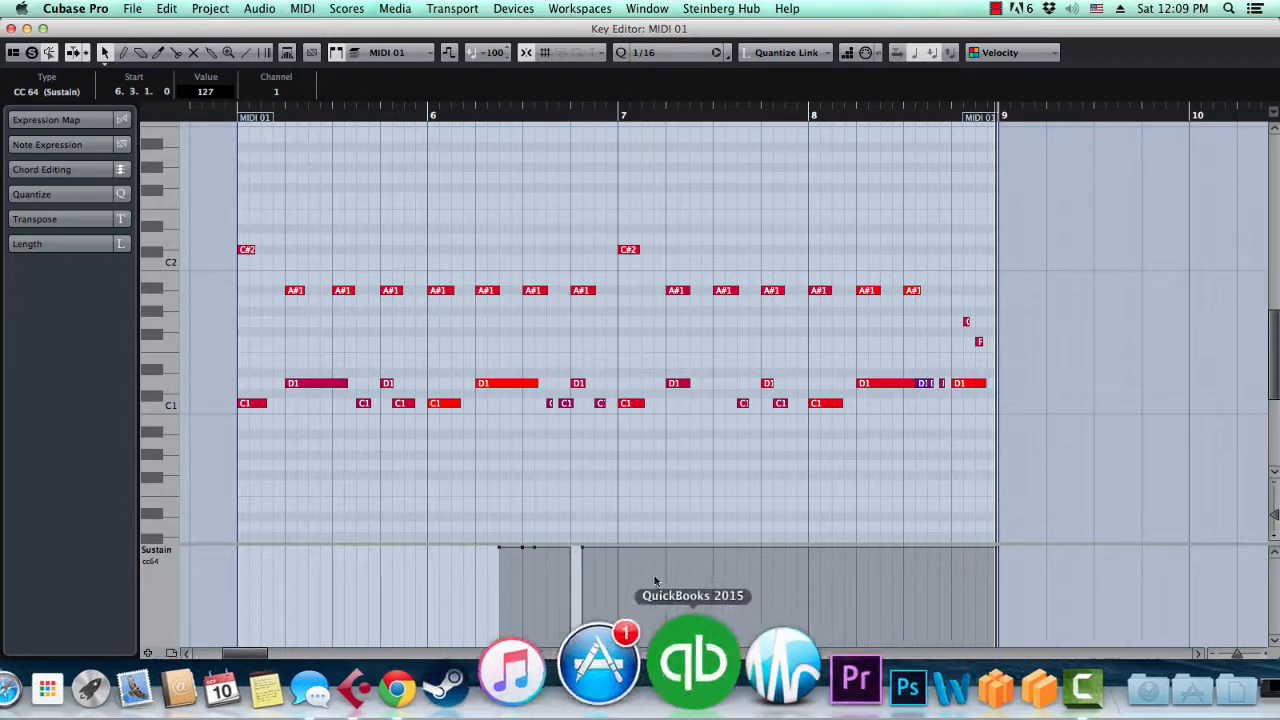
# Step: Delete all sustain events from the controller lane, including the remaining zero-value event at 6.4.1
pyautogui.click(539, 578)
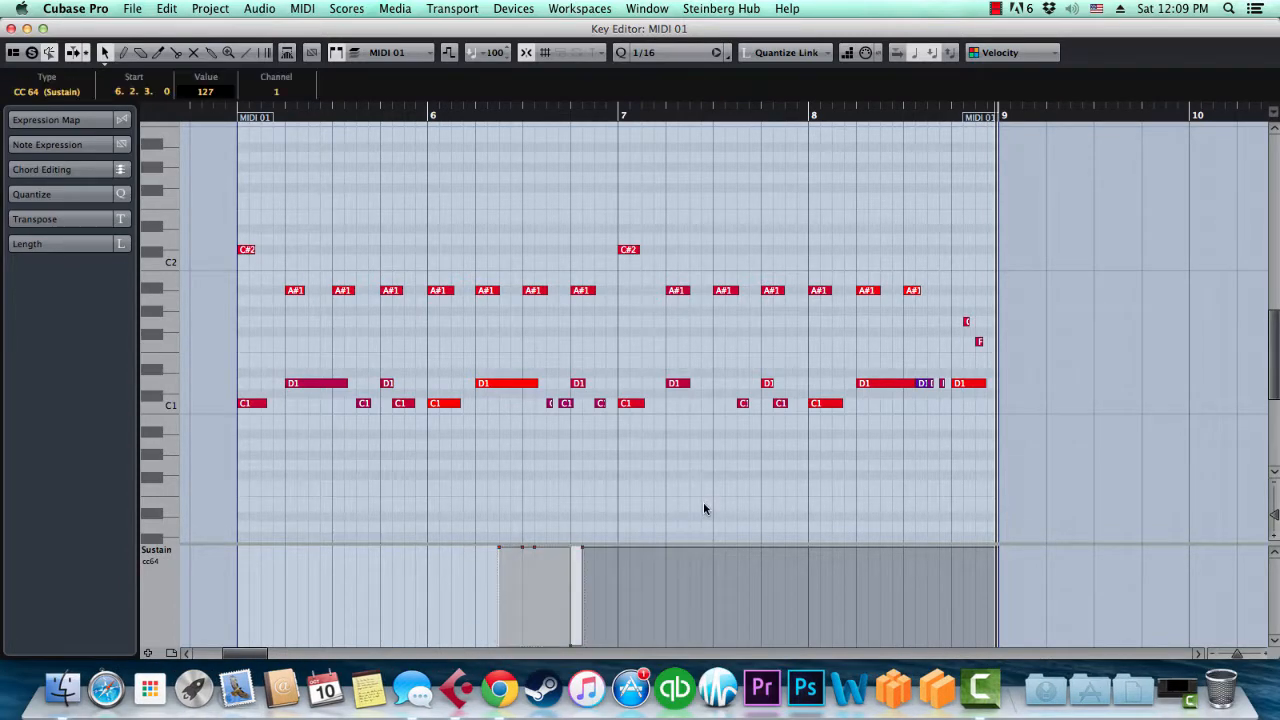
pyautogui.press('Delete')
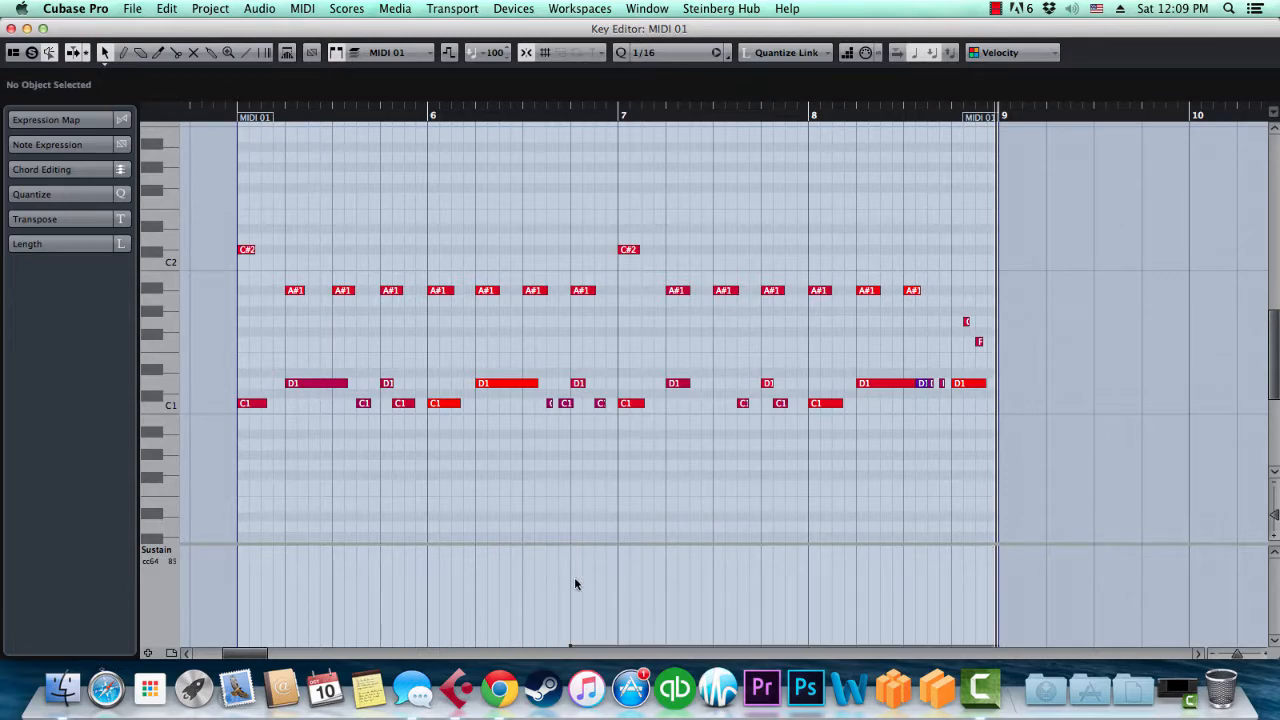
pyautogui.moveTo(550, 568); pyautogui.dragTo(607, 640)
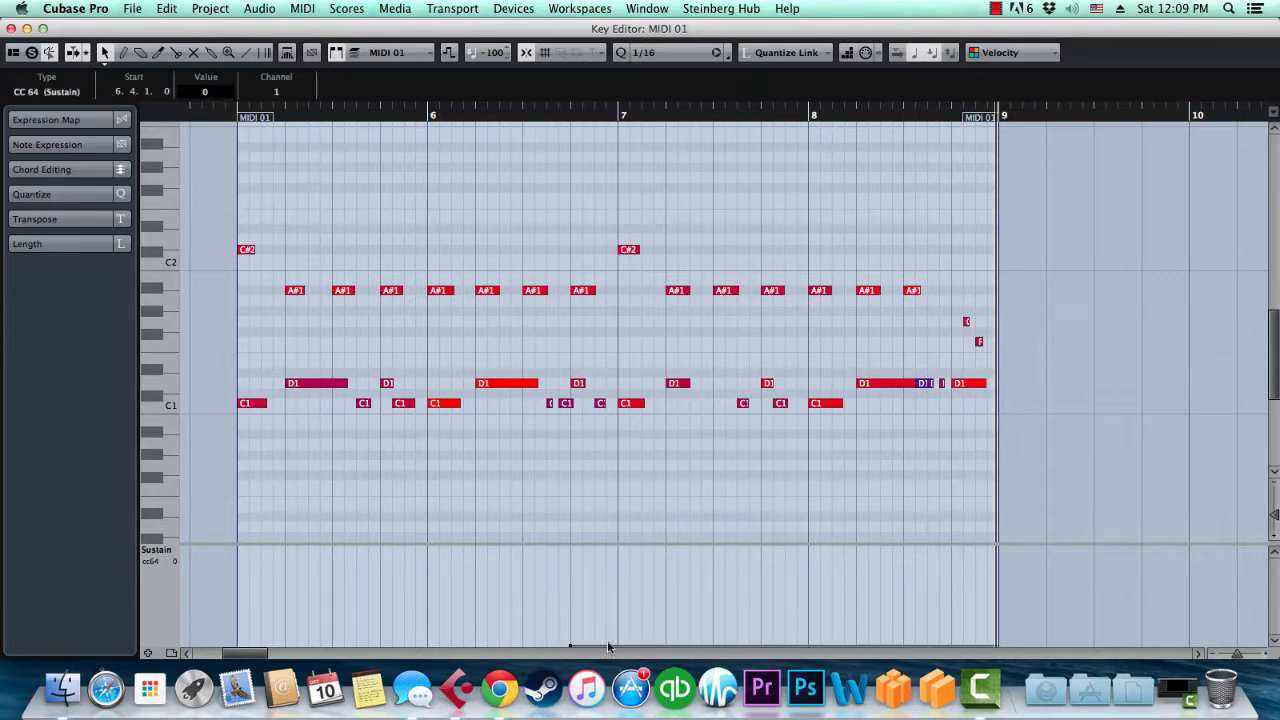
pyautogui.press('Delete')
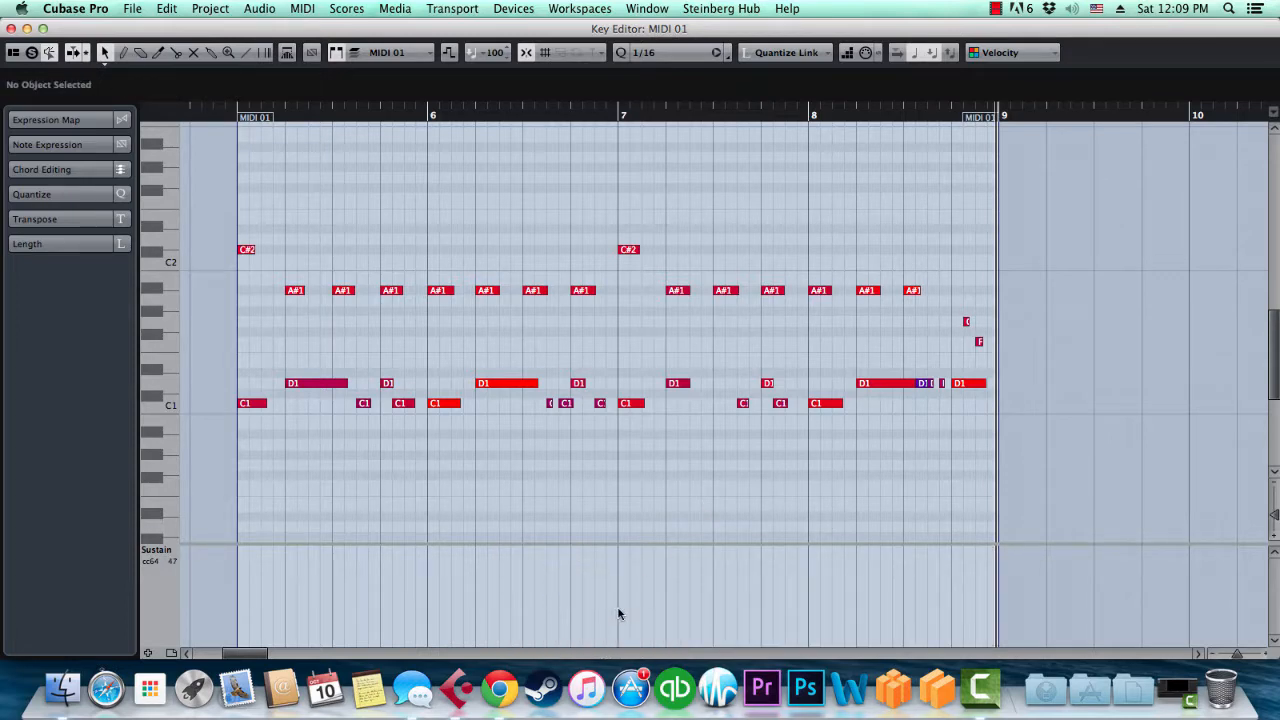
# Step: Switch the controller lane to CC 1 (Modulation), draw a wavy freehand curve from 5.2 to the part's end, and undo it
pyautogui.click(173, 551)
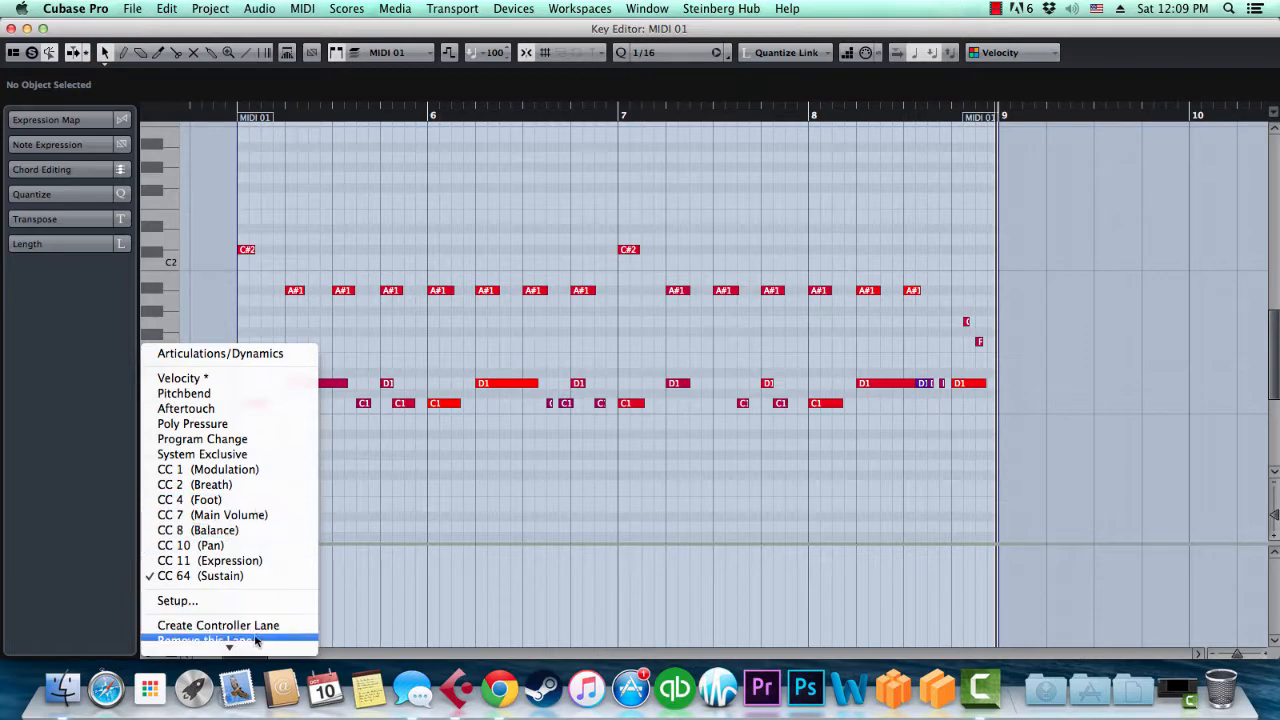
pyautogui.moveTo(232, 646)
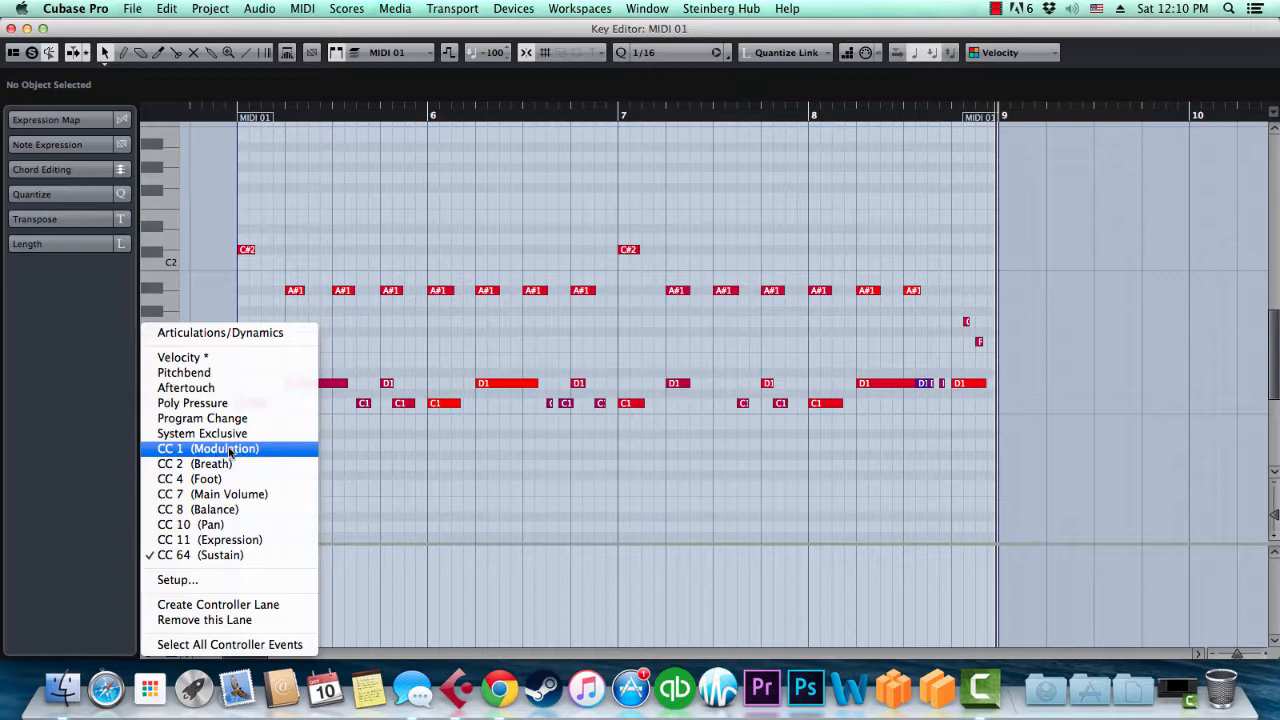
pyautogui.click(230, 449)
pyautogui.rightClick(340, 502)
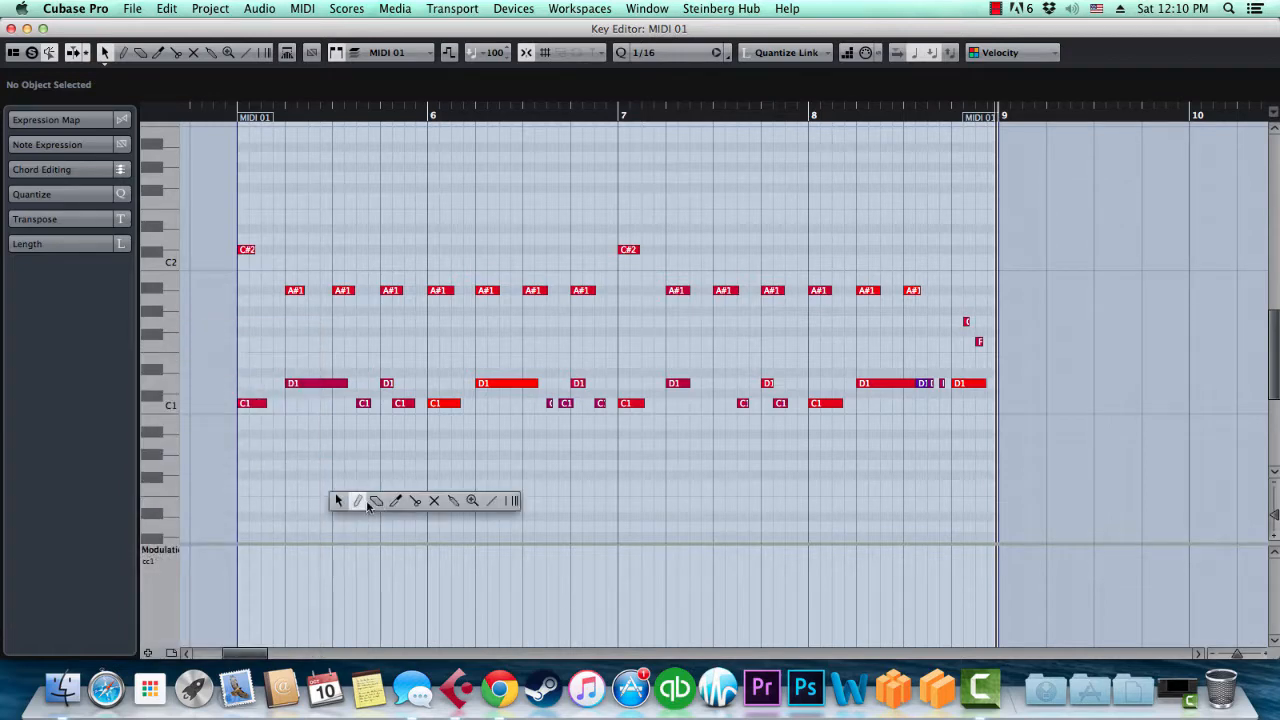
pyautogui.click(380, 503)
pyautogui.moveTo(296, 599)
pyautogui.mouseDown()
pyautogui.moveTo(430, 572)
pyautogui.moveTo(530, 622)
pyautogui.moveTo(668, 566)
pyautogui.moveTo(800, 640)
pyautogui.moveTo(942, 556)
pyautogui.moveTo(992, 645)
pyautogui.mouseUp()
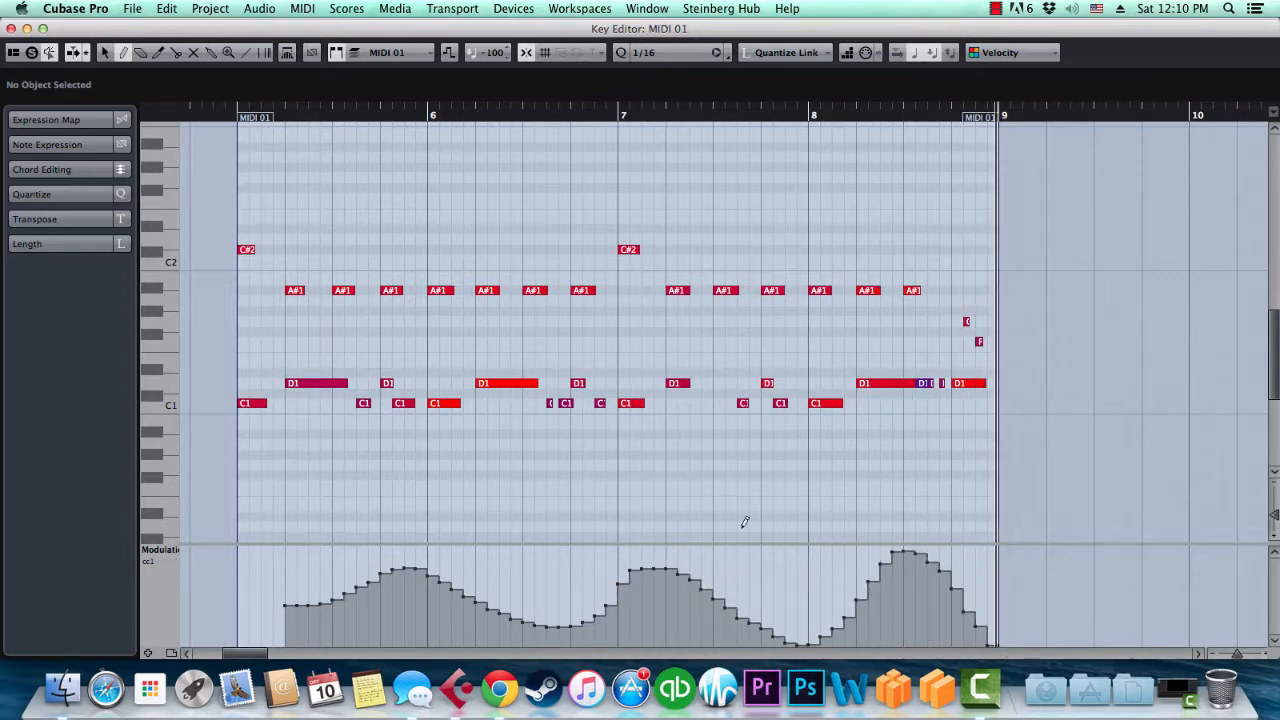
pyautogui.hotkey('ctrl', 'z')
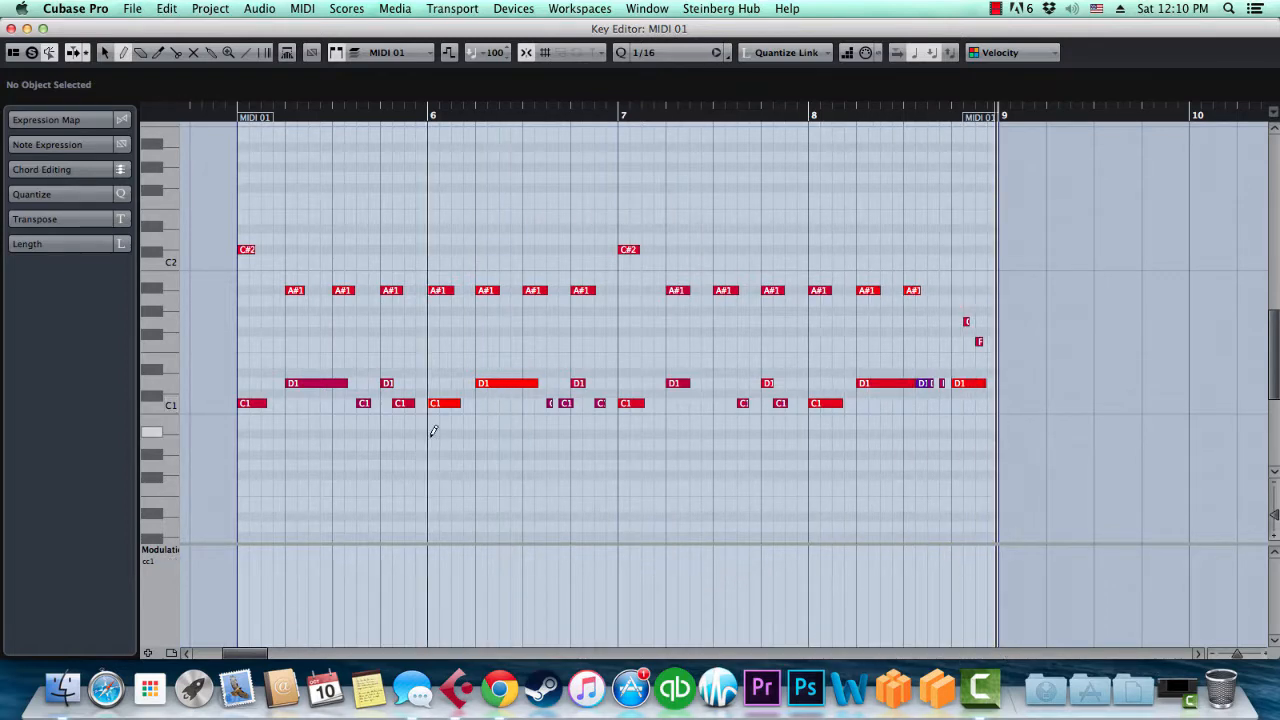
# Step: Return to object selection with Velocity in the controller lane, and play the part from bar 5
pyautogui.press('1')
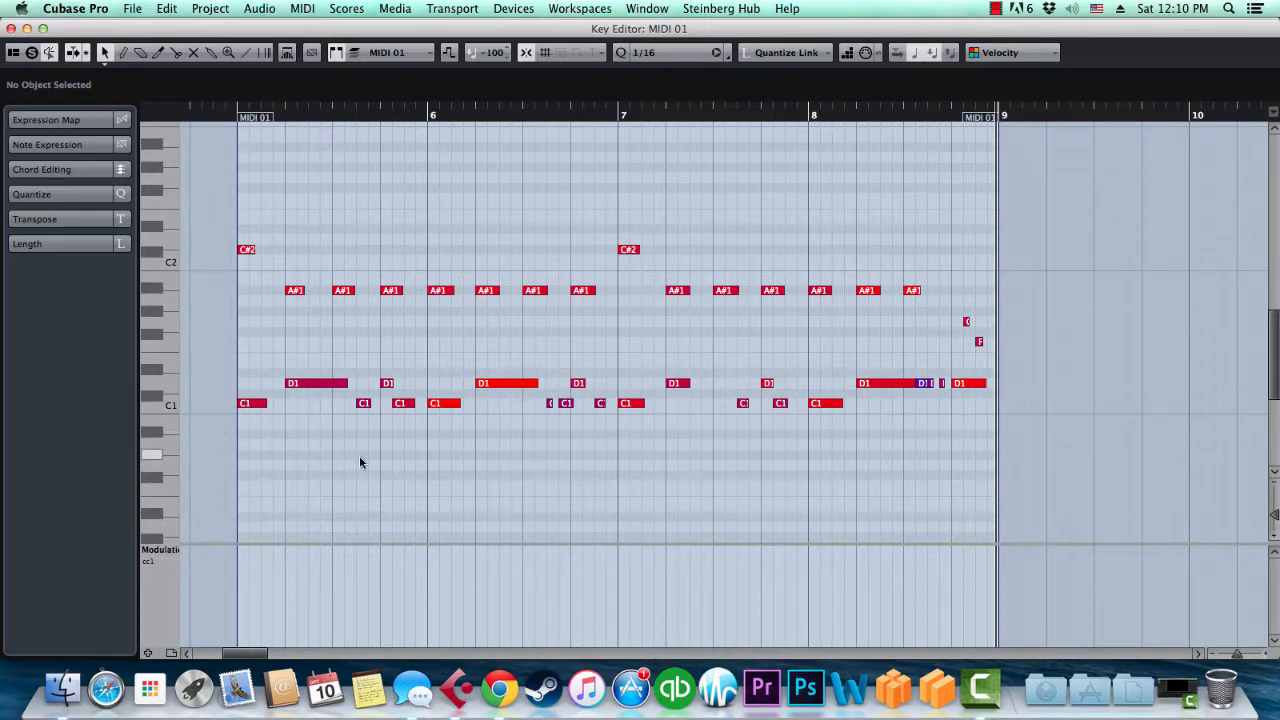
pyautogui.click(176, 558)
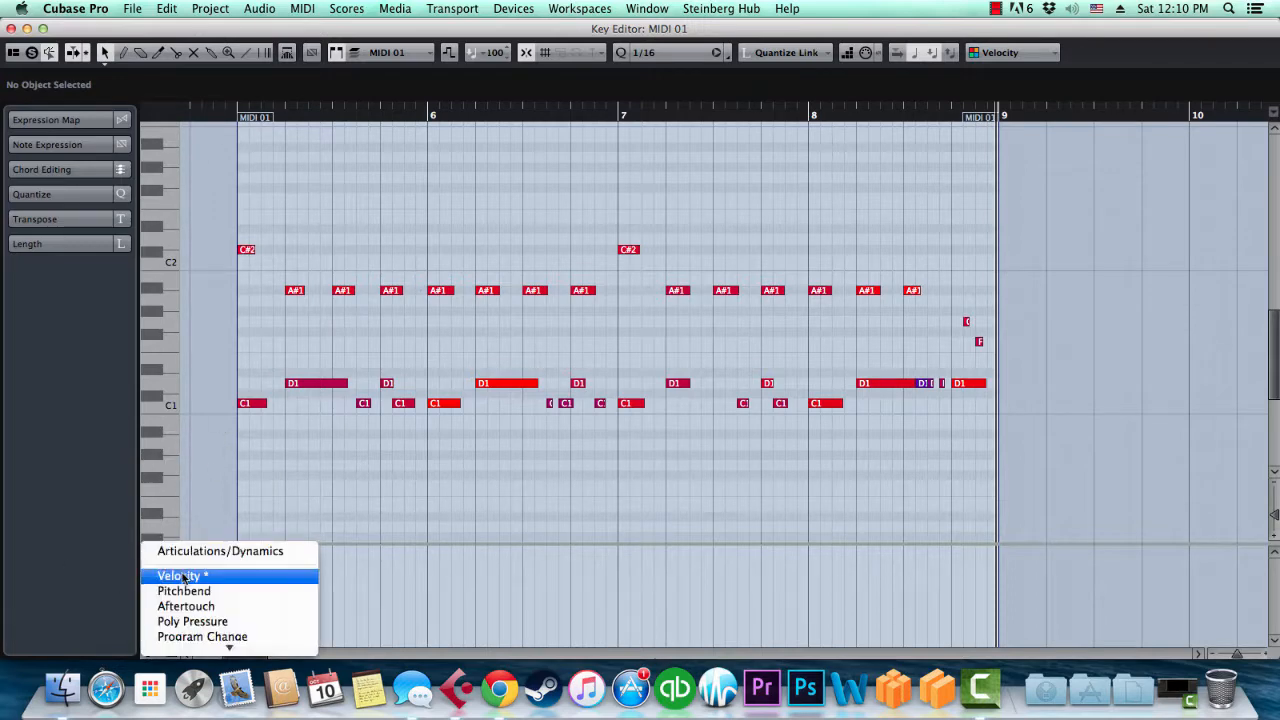
pyautogui.click(183, 577)
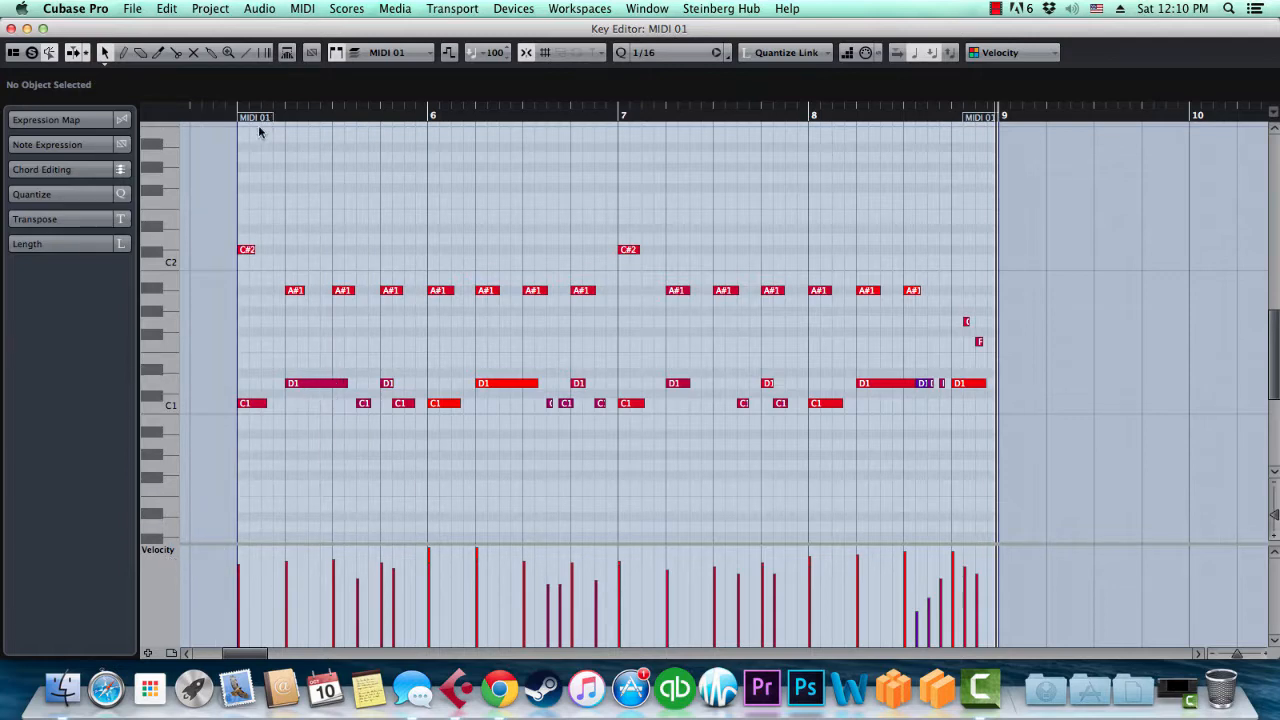
pyautogui.click(229, 117)
pyautogui.press('space')
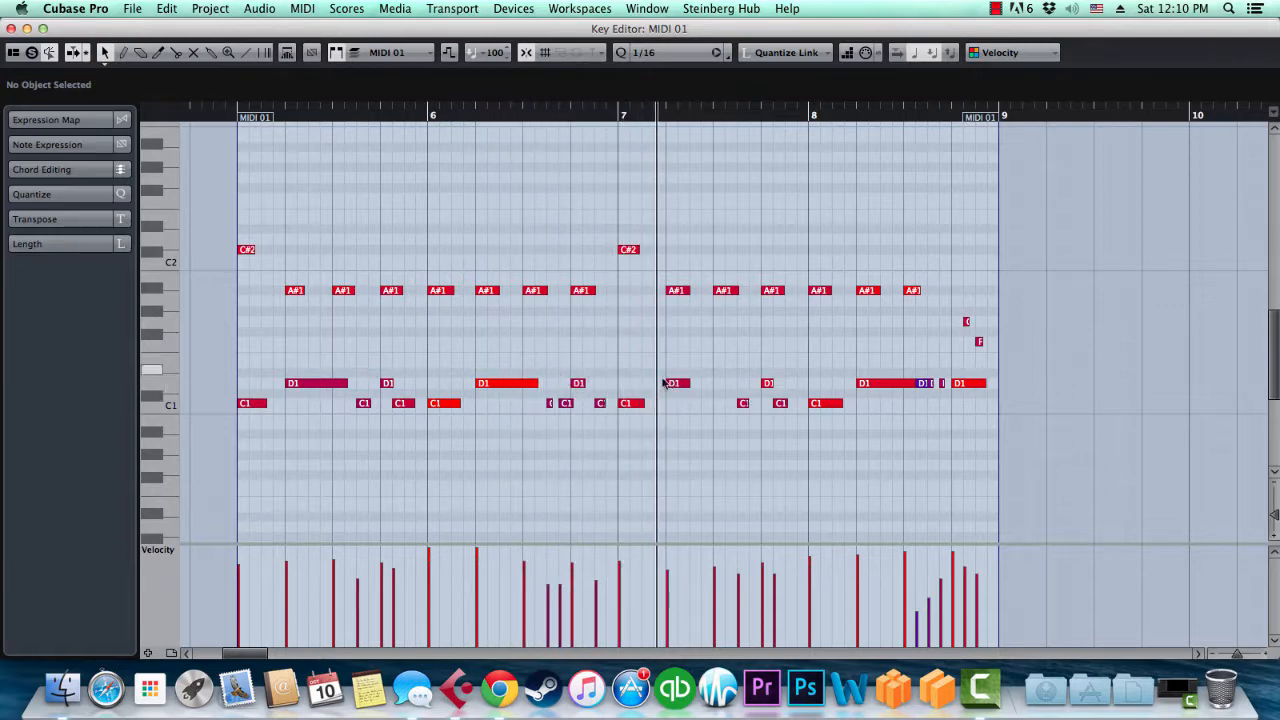
# Step: Raise the velocity of the D1 notes from 5.2.1 to 8.2 to 127 and play the part from bar 5
pyautogui.moveTo(257, 352); pyautogui.dragTo(903, 389)
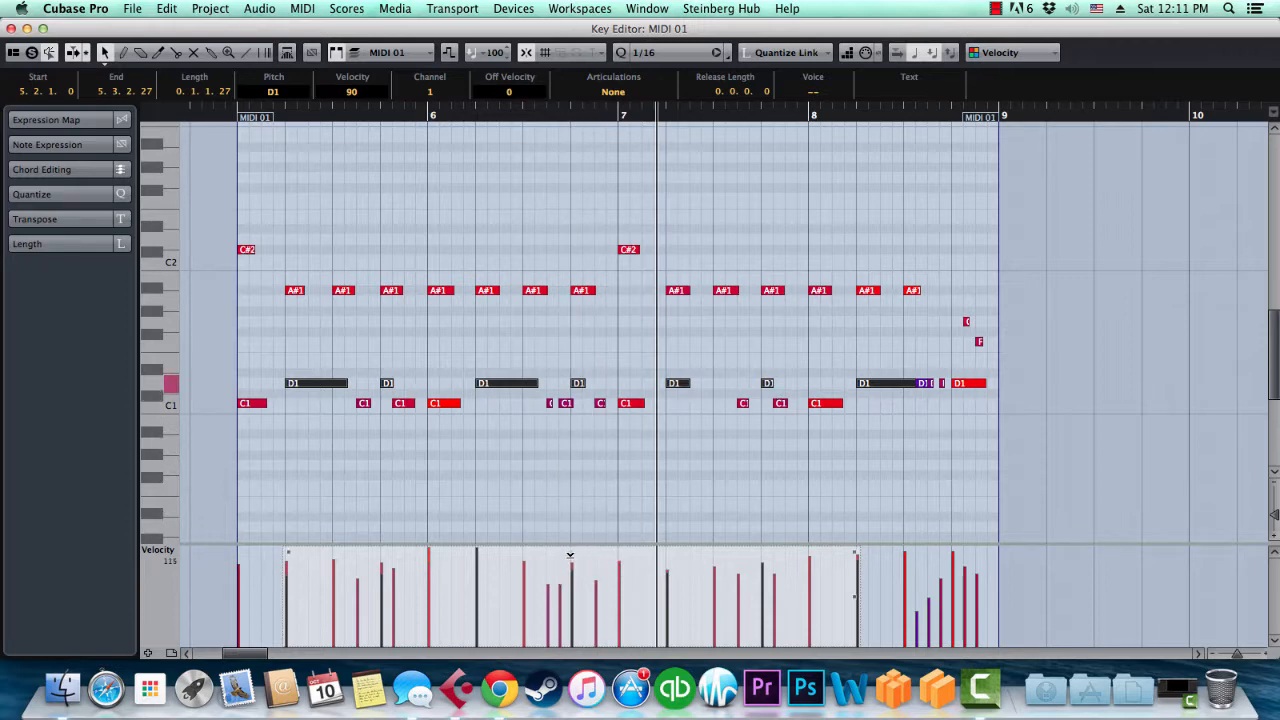
pyautogui.moveTo(572, 550); pyautogui.dragTo(581, 524)
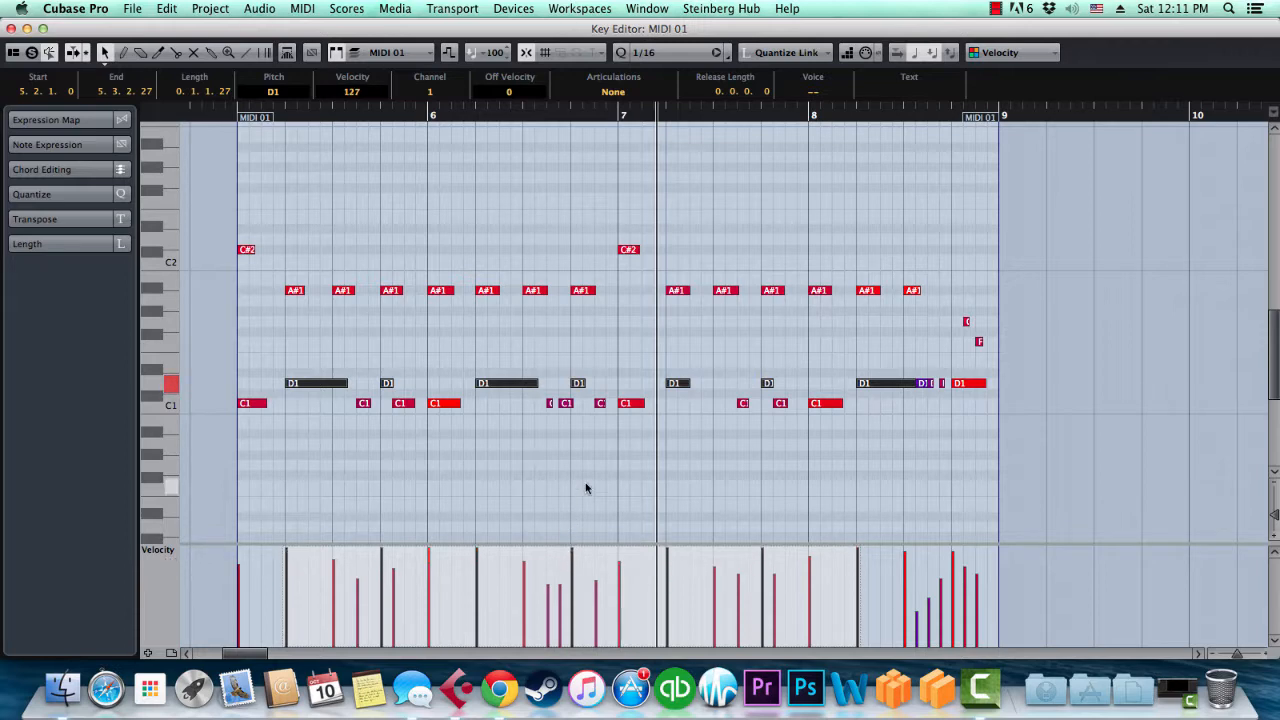
pyautogui.click(200, 470)
pyautogui.click(224, 119)
pyautogui.press('space')
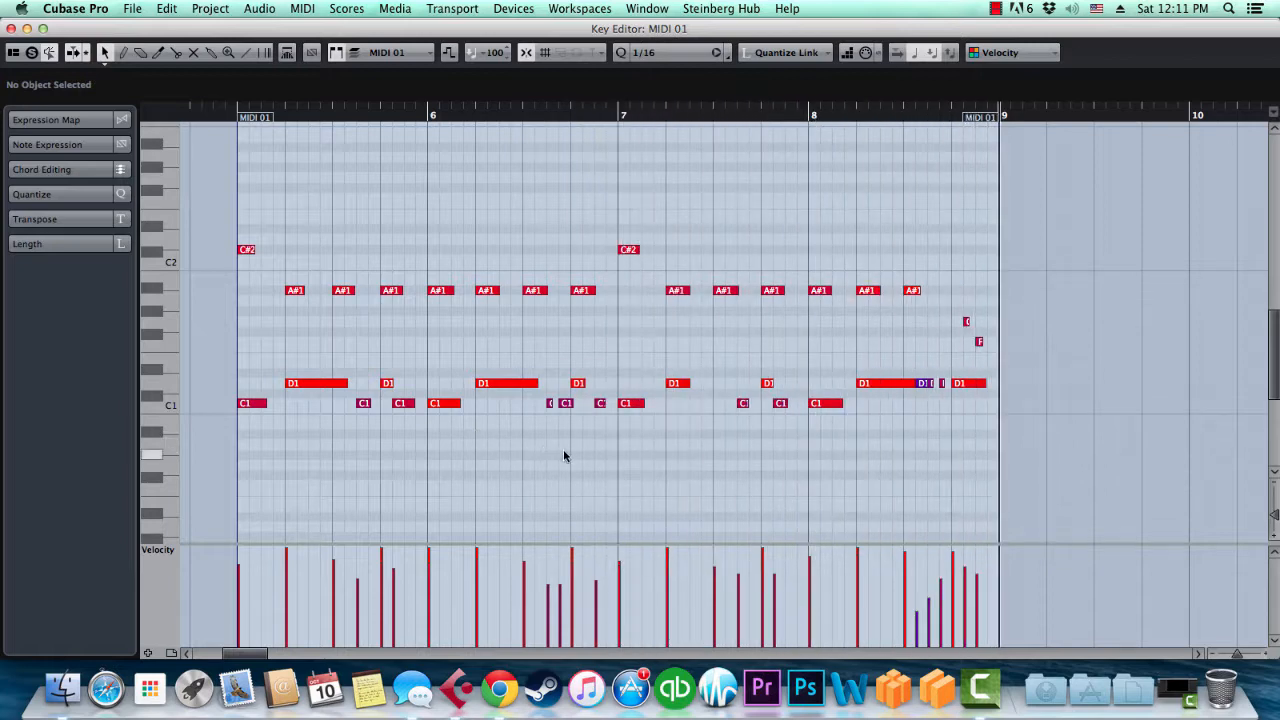
# Step: Raise the velocity of all C1 notes to 127 and play the part from bar 5
pyautogui.moveTo(218, 488); pyautogui.dragTo(875, 405)
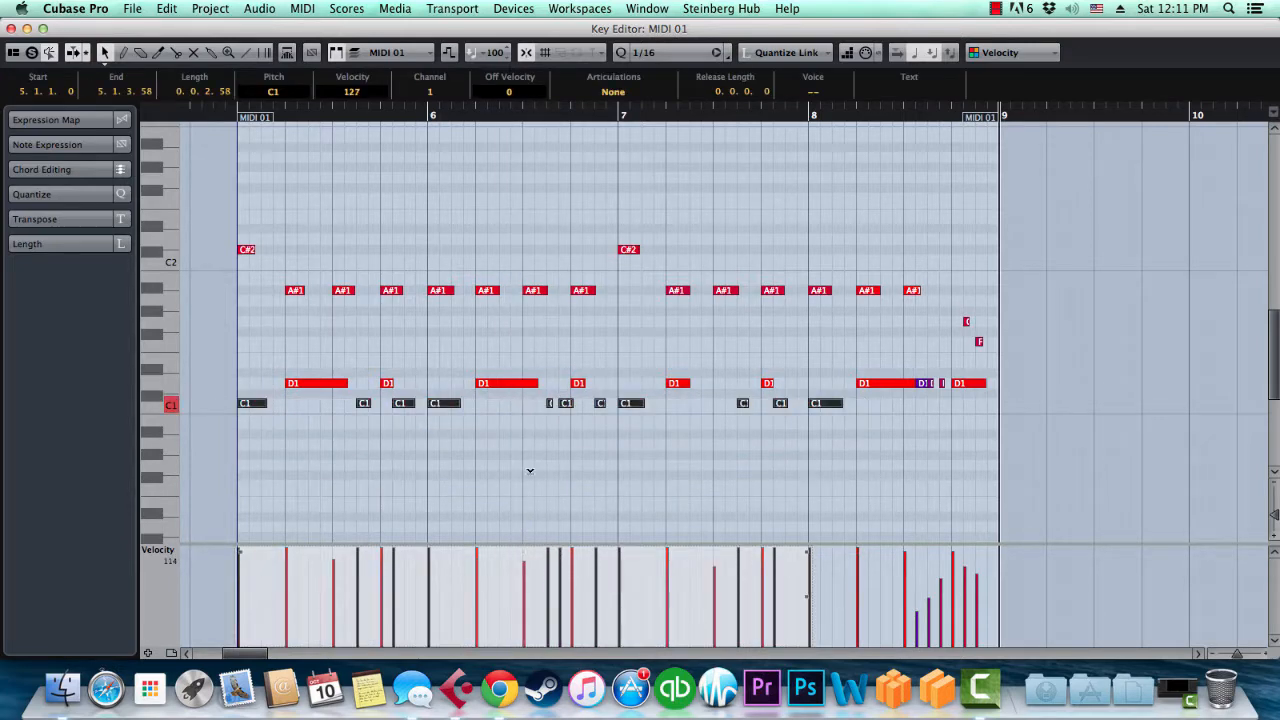
pyautogui.click(598, 505)
pyautogui.click(232, 117)
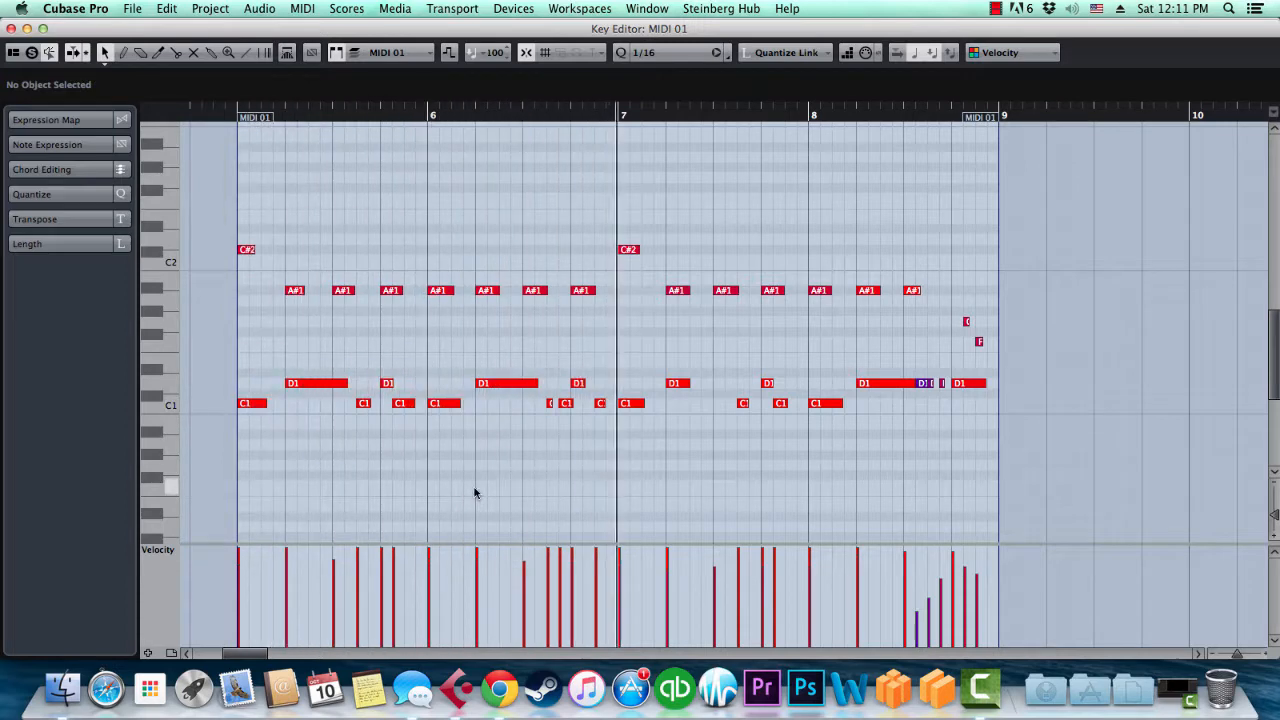
# Step: Lower the velocity of the C1 note at 6.3.3 to 82 and play the part from bar 5
pyautogui.click(547, 402)
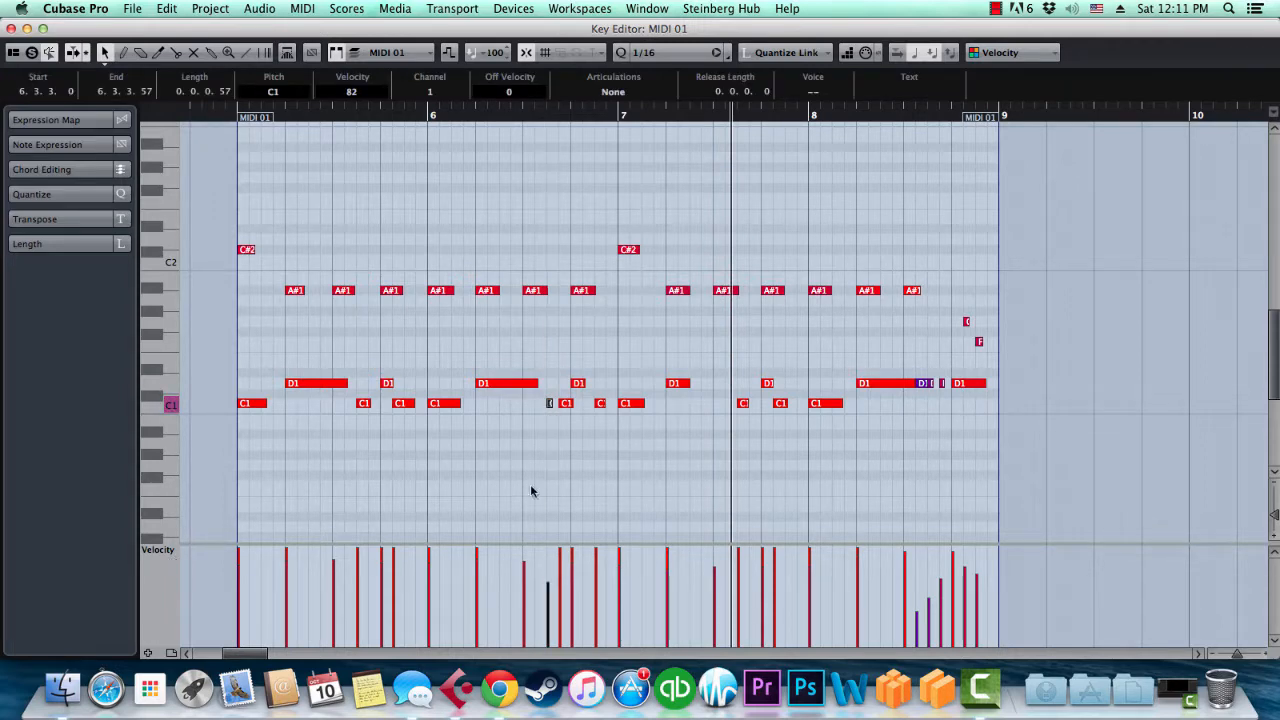
pyautogui.click(530, 484)
pyautogui.click(233, 116)
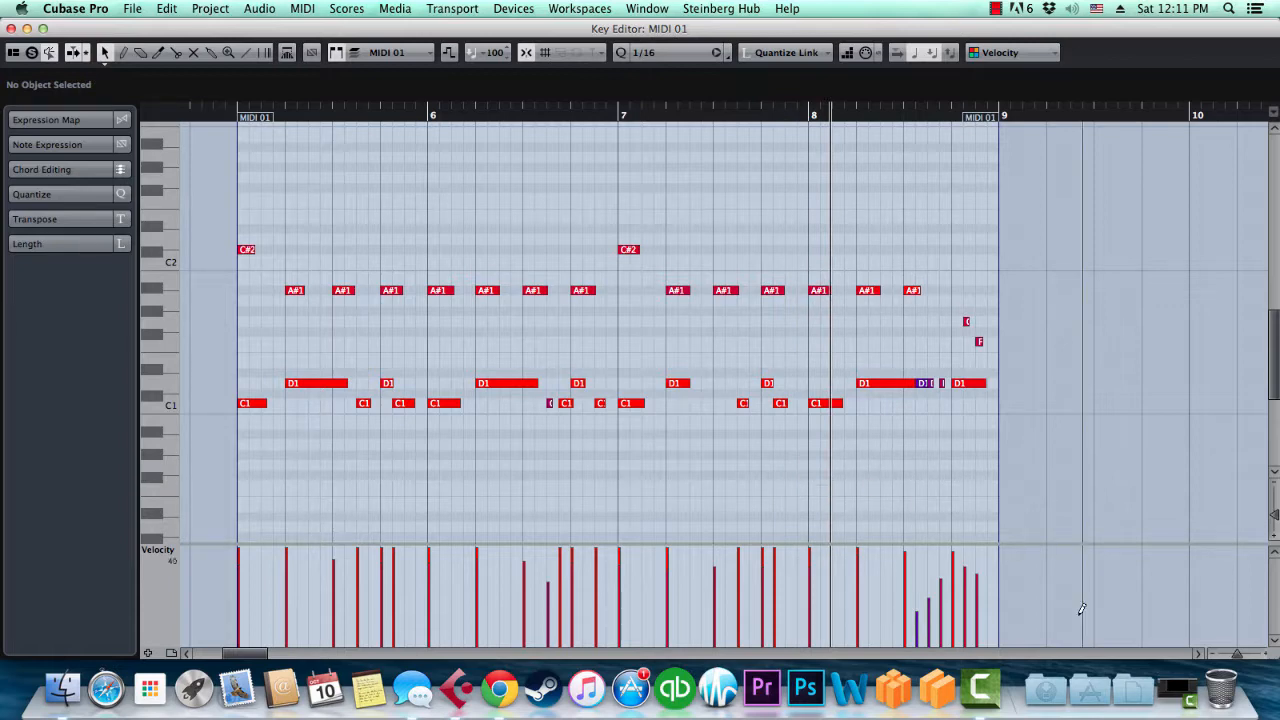
# Step: Set the velocity of every note in the part to 127 and clear the selection
pyautogui.scroll(-3, 654, 490)
pyautogui.scroll(3, 655, 491)
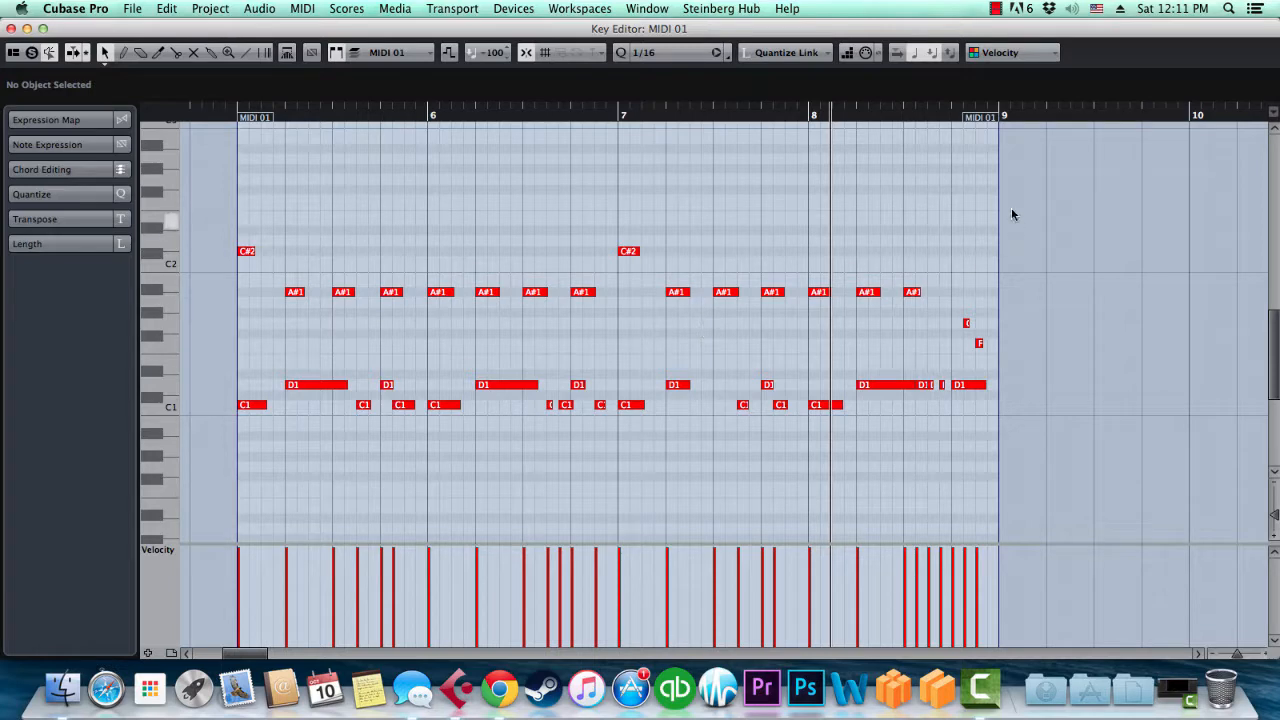
pyautogui.moveTo(1007, 201); pyautogui.dragTo(400, 445)
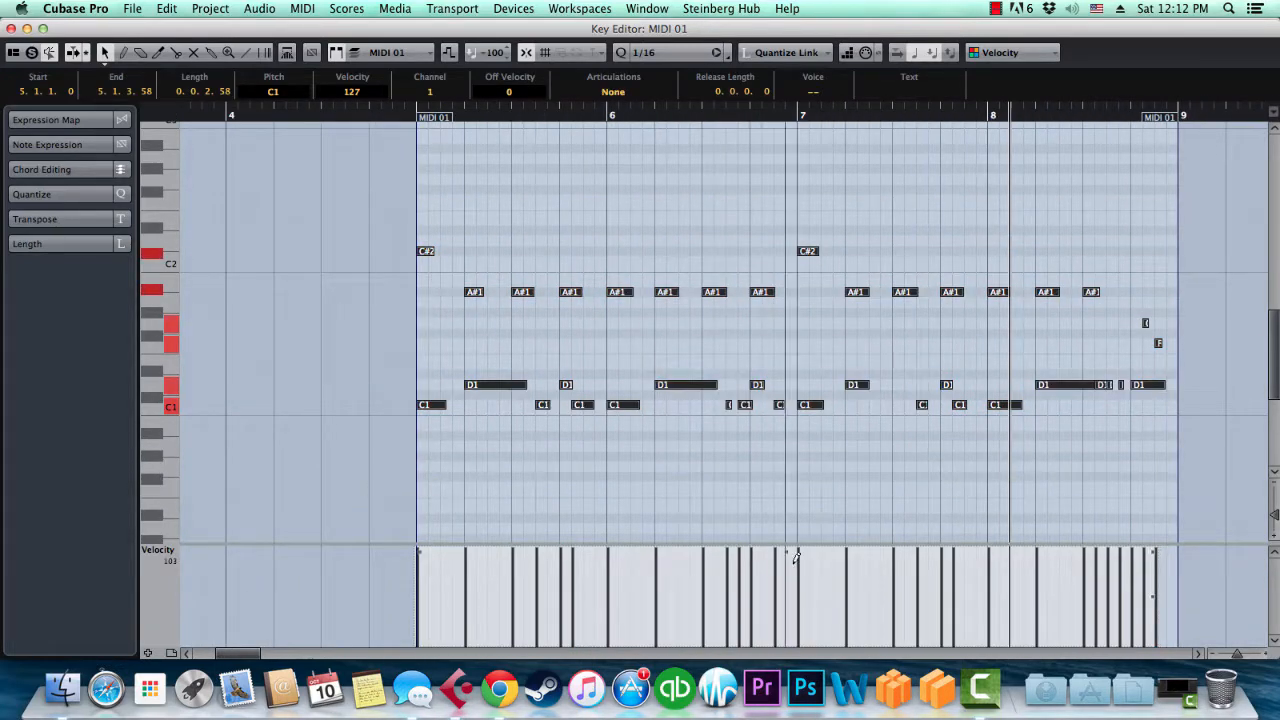
pyautogui.moveTo(787, 553)
pyautogui.mouseDown()
pyautogui.moveTo(787, 596)
pyautogui.moveTo(789, 548)
pyautogui.mouseUp()
pyautogui.click(802, 474)
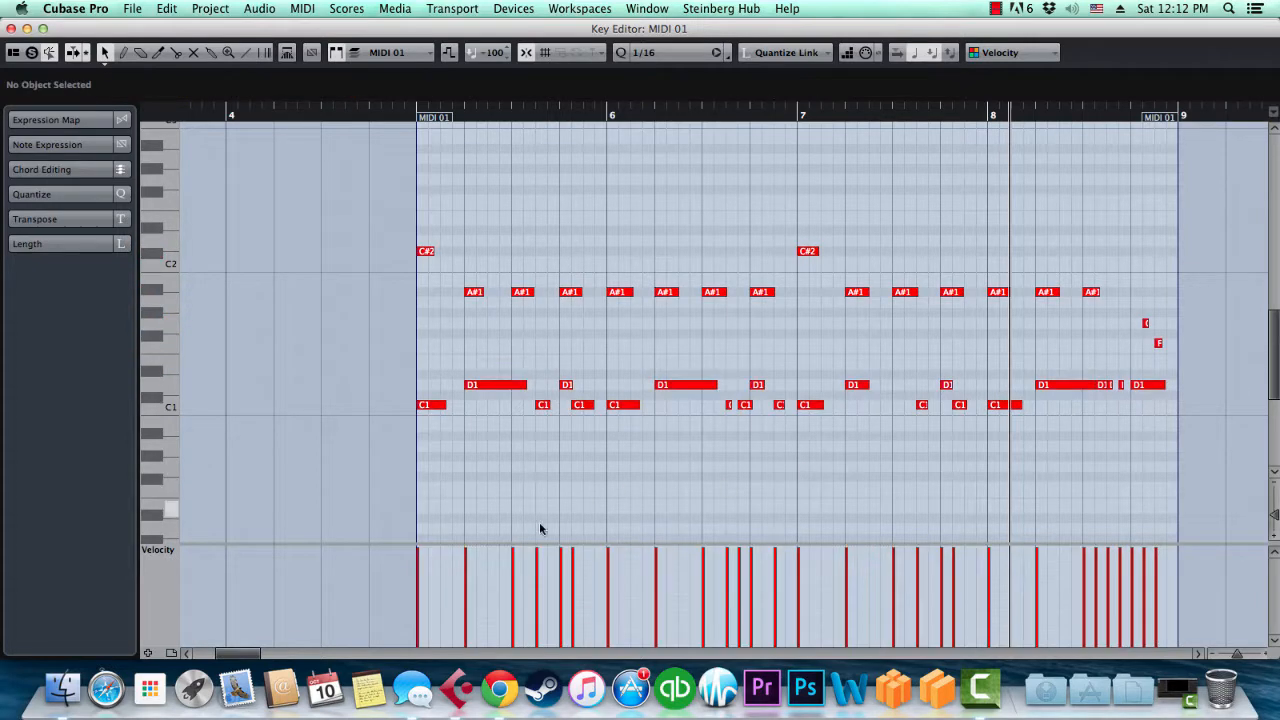
# Step: Draw uneven, randomly varying velocities freehand across all notes of the part
pyautogui.moveTo(404, 585)
pyautogui.mouseDown()
pyautogui.moveTo(772, 570)
pyautogui.moveTo(952, 588)
pyautogui.moveTo(1172, 562)
pyautogui.moveTo(1143, 552)
pyautogui.moveTo(1096, 612)
pyautogui.moveTo(1124, 558)
pyautogui.mouseUp()
pyautogui.moveTo(989, 618)
pyautogui.mouseDown()
pyautogui.moveTo(931, 583)
pyautogui.moveTo(953, 573)
pyautogui.mouseUp()
pyautogui.click(703, 567)
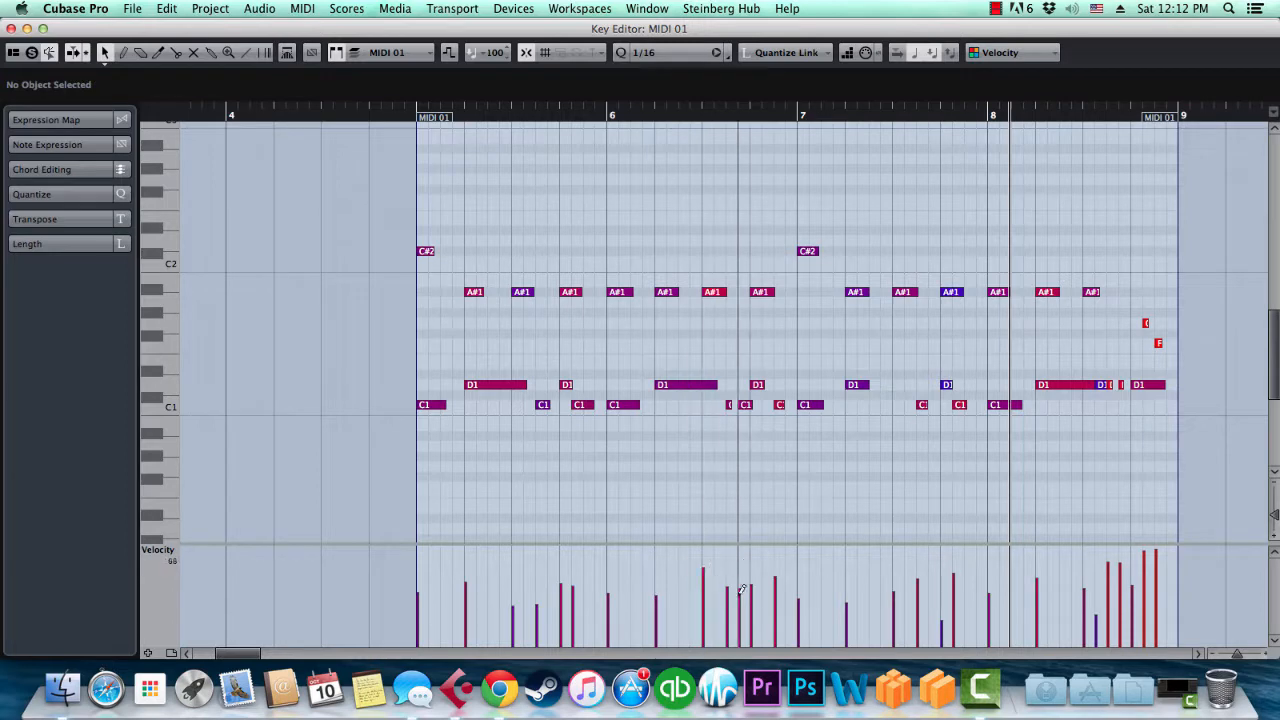
# Step: Select all notes, compress their velocity differences, and raise the overall level until the first C1 is at about 111
pyautogui.moveTo(1220, 208); pyautogui.dragTo(336, 455)
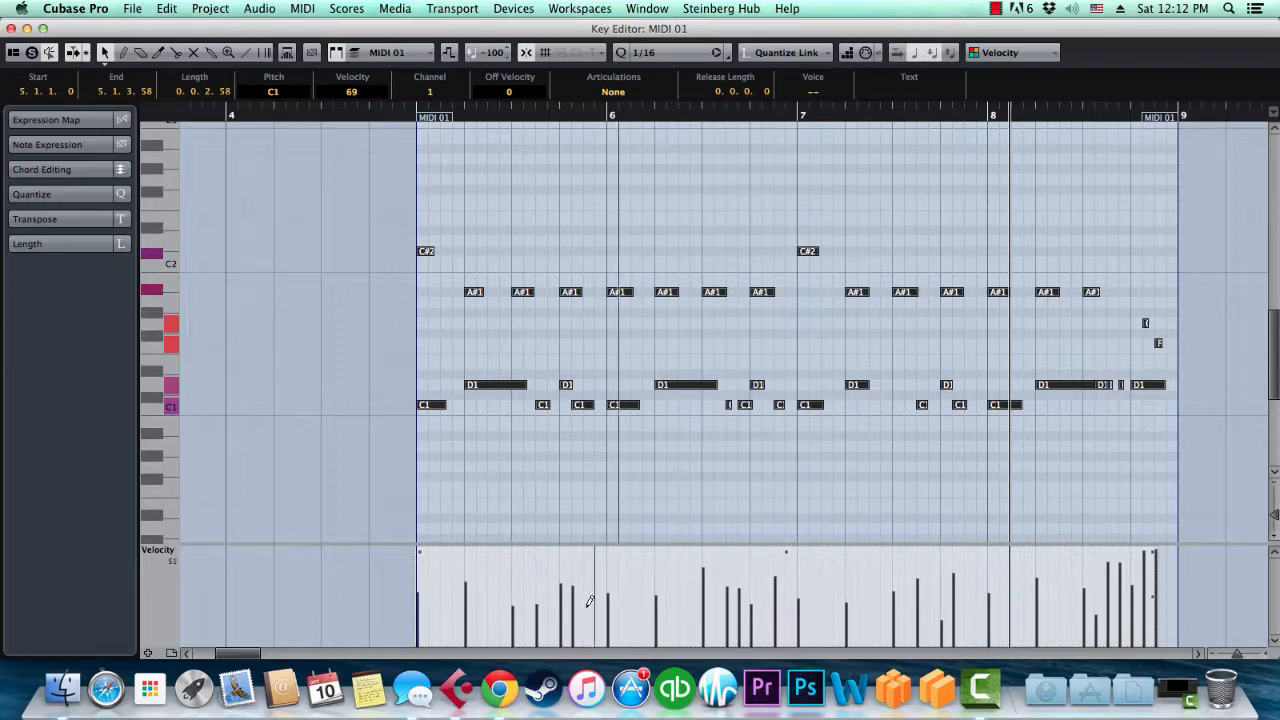
pyautogui.hscroll(3, 1200, 654)
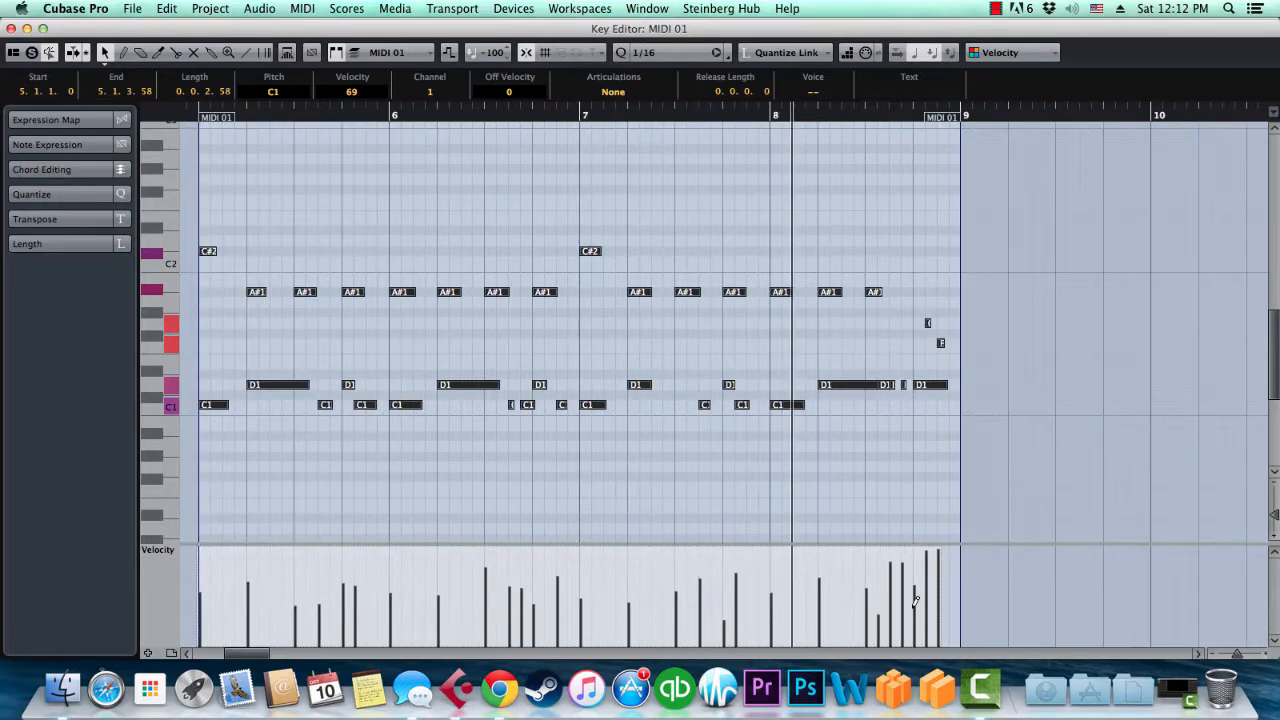
pyautogui.hscroll(-1, 248, 654)
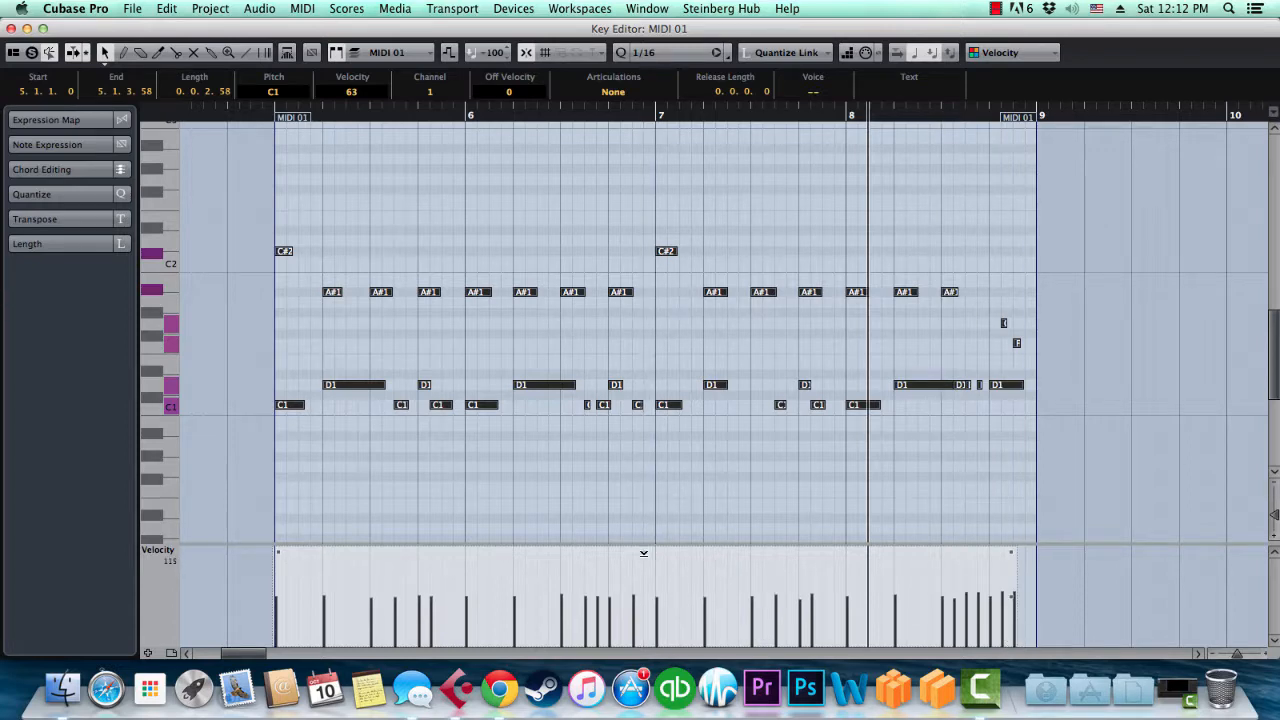
pyautogui.moveTo(644, 538); pyautogui.dragTo(647, 518)
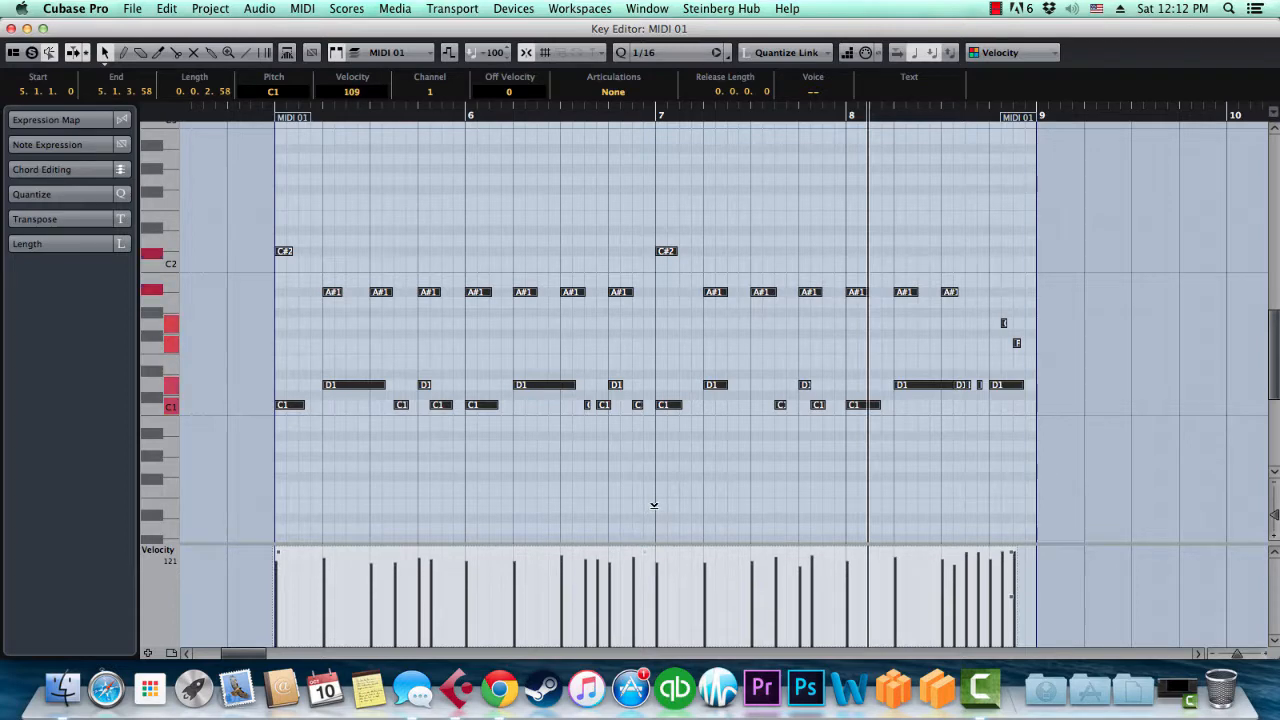
pyautogui.click(656, 510)
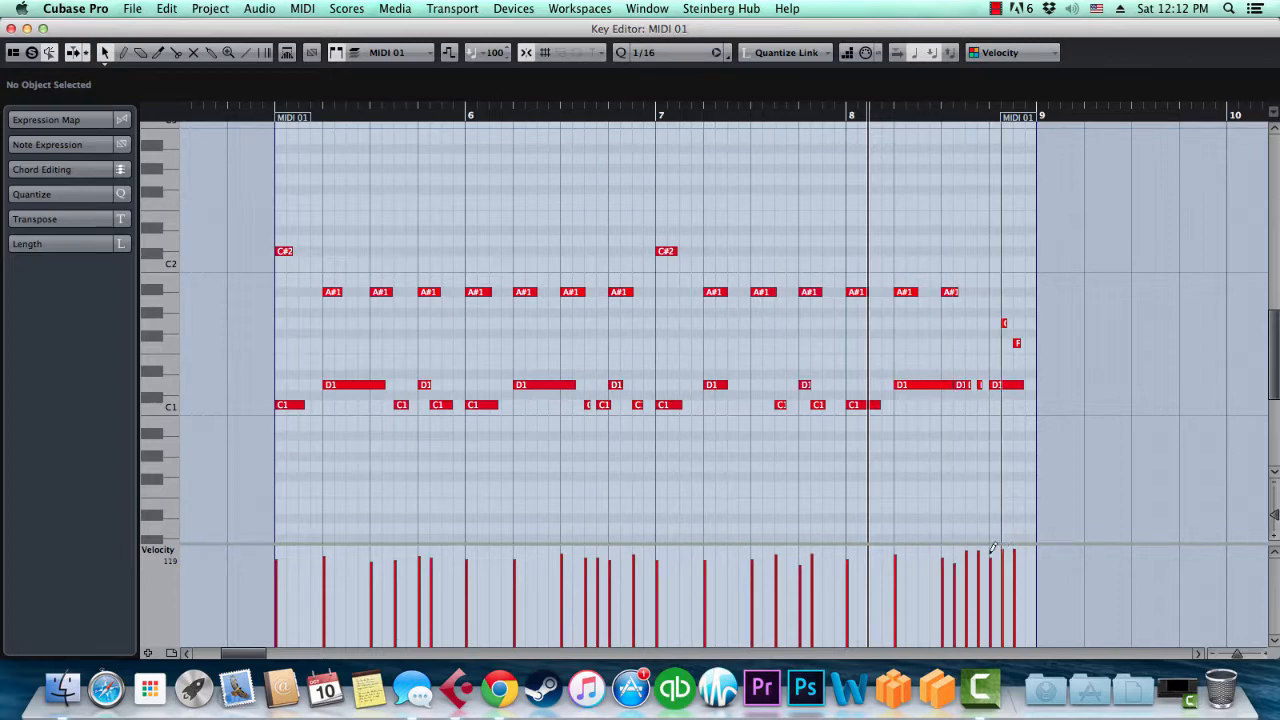
# Step: Play the part from bar 5, redraw the fill velocities from 8.3.2 to 8.3.4 as a low rising ramp, and replay the fill
pyautogui.doubleClick(263, 118)
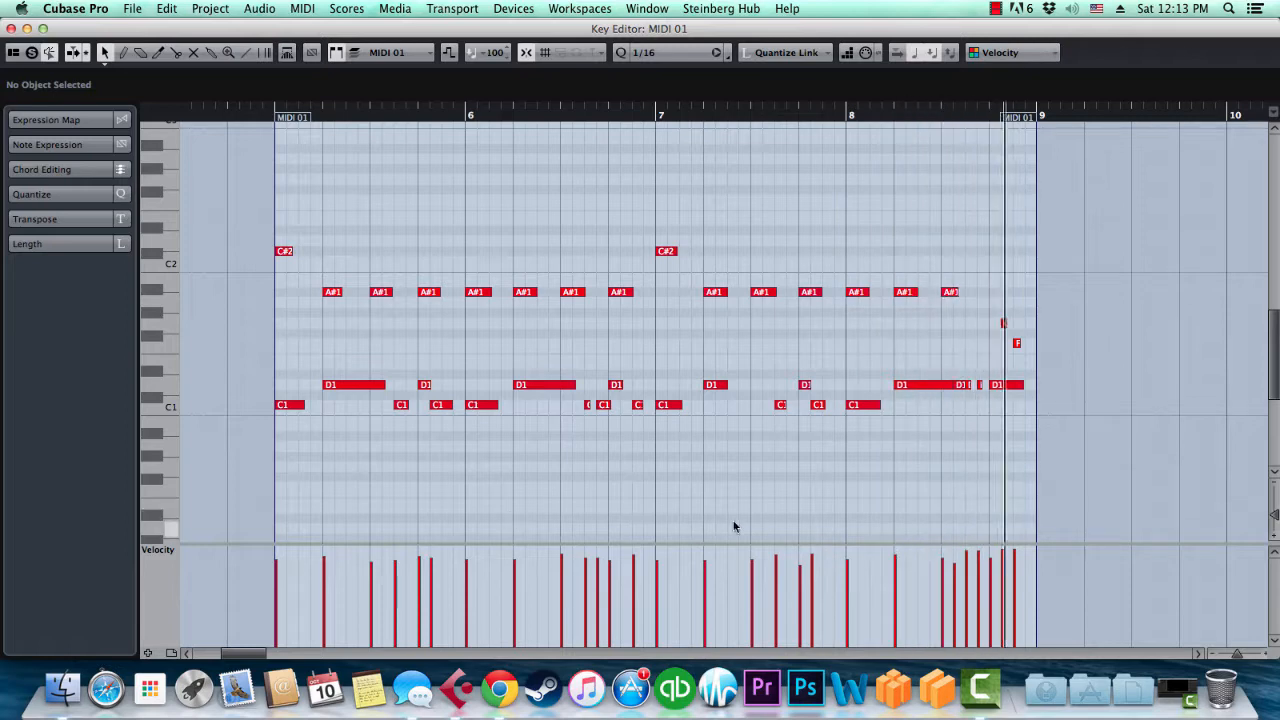
pyautogui.press('space')
pyautogui.moveTo(966, 585)
pyautogui.mouseDown()
pyautogui.moveTo(984, 588)
pyautogui.moveTo(995, 553)
pyautogui.moveTo(955, 587)
pyautogui.mouseUp()
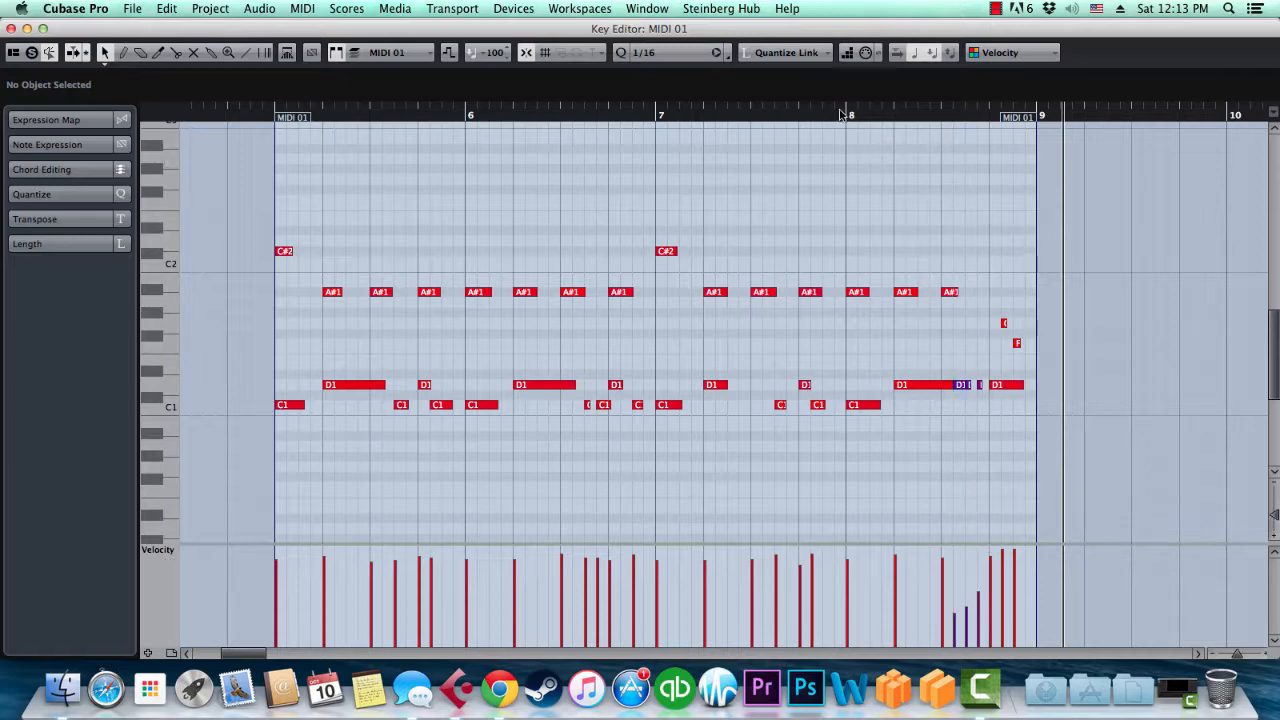
pyautogui.press('space')
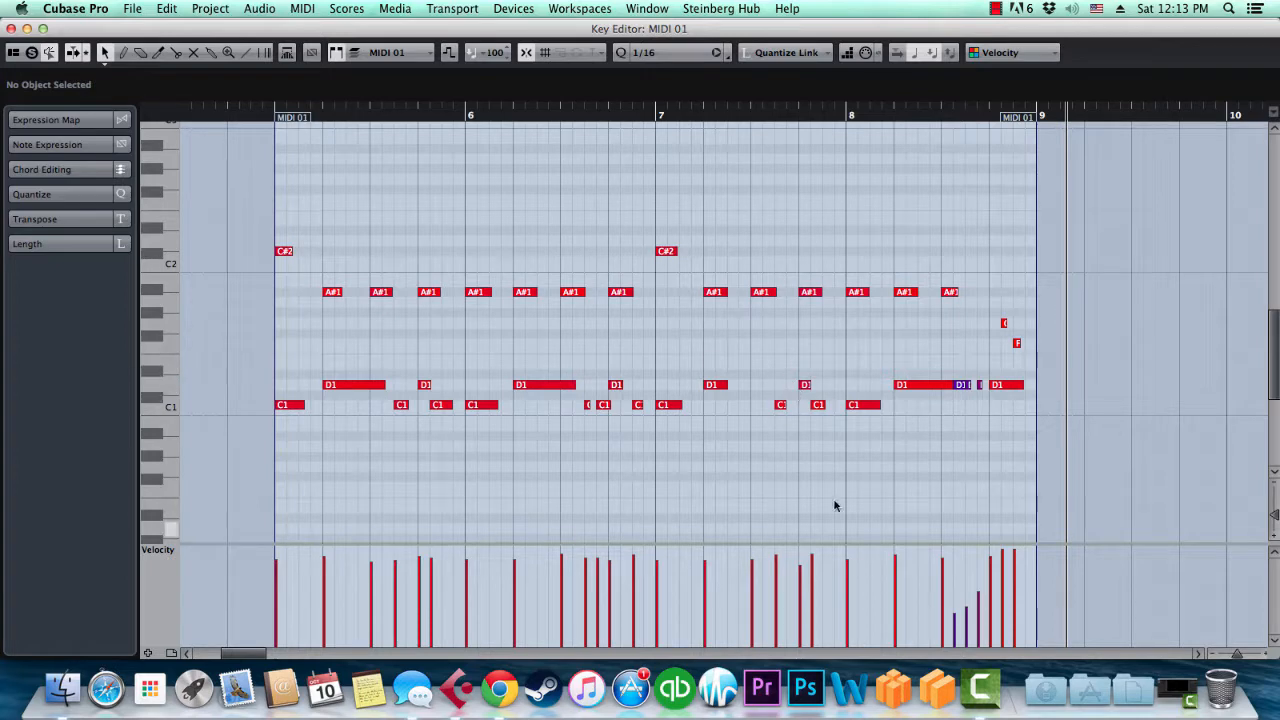
pyautogui.click(690, 53)
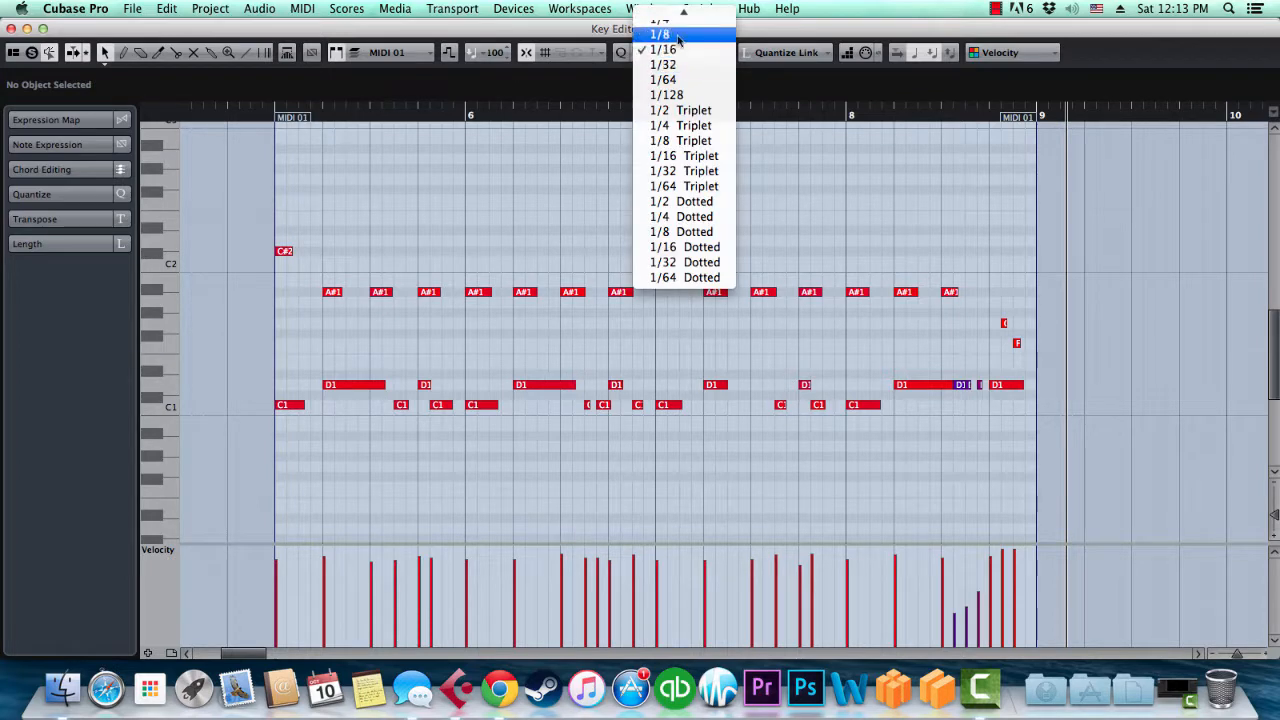
pyautogui.click(712, 46)
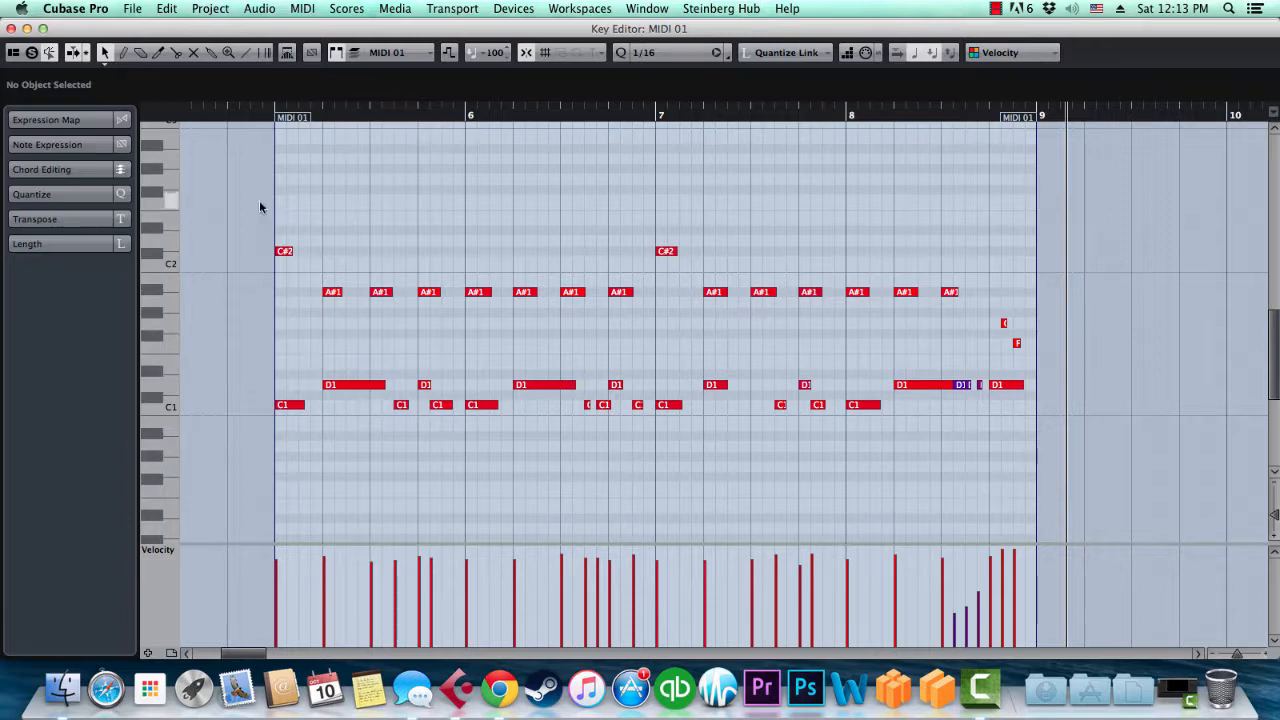
pyautogui.moveTo(250, 201); pyautogui.dragTo(565, 435)
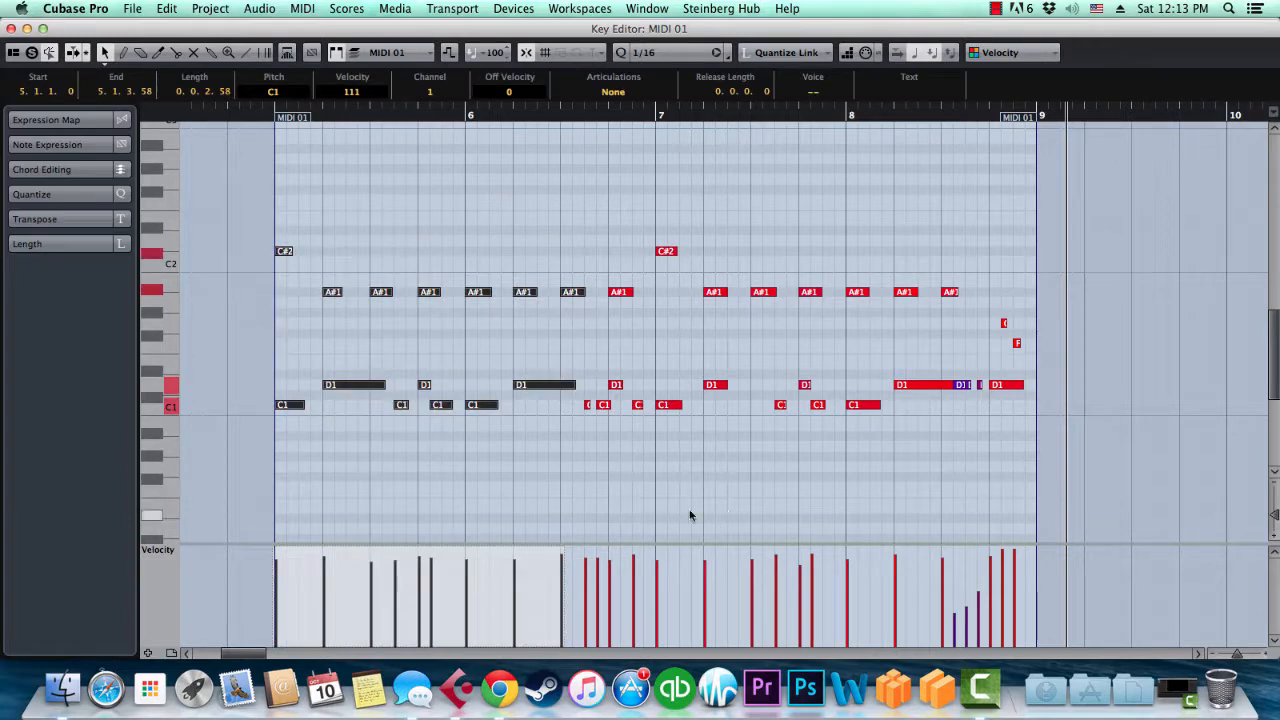
pyautogui.moveTo(510, 170); pyautogui.dragTo(706, 478)
pyautogui.moveTo(646, 204); pyautogui.dragTo(848, 442)
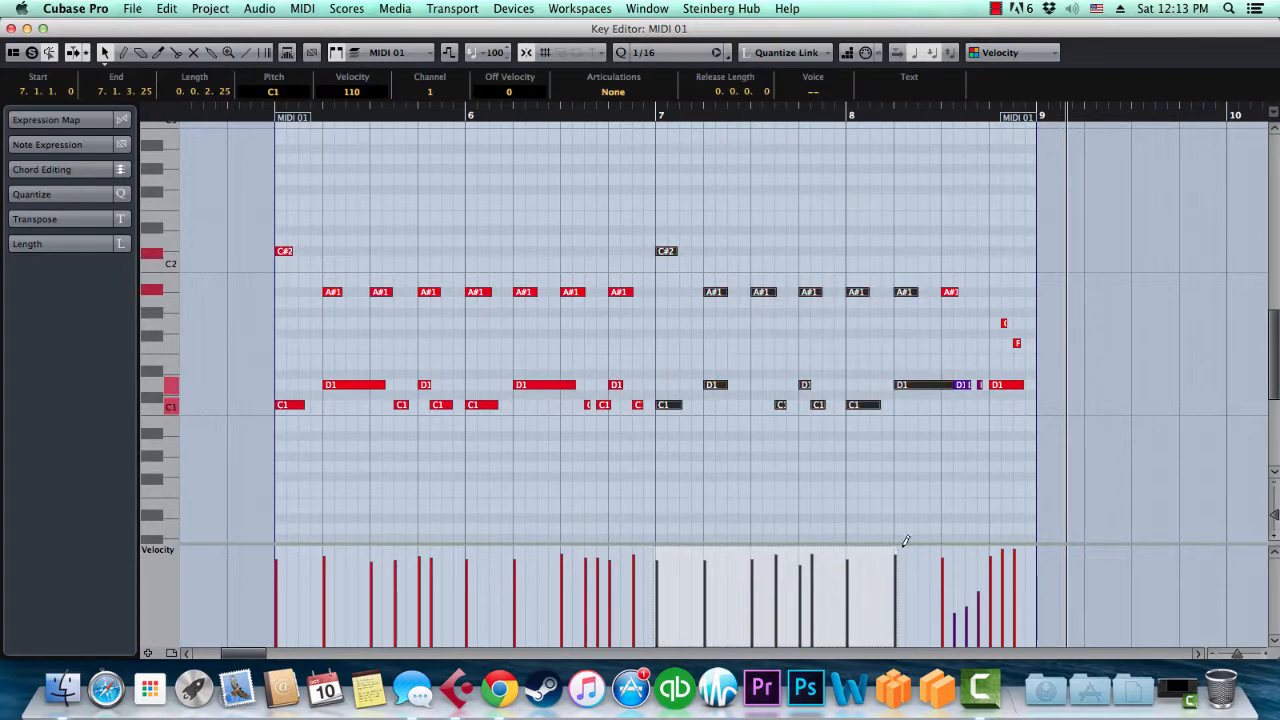
pyautogui.click(230, 352)
# Step: Close the Key Editor and select the MIDI 01 part in the Project window
pyautogui.click(11, 29)
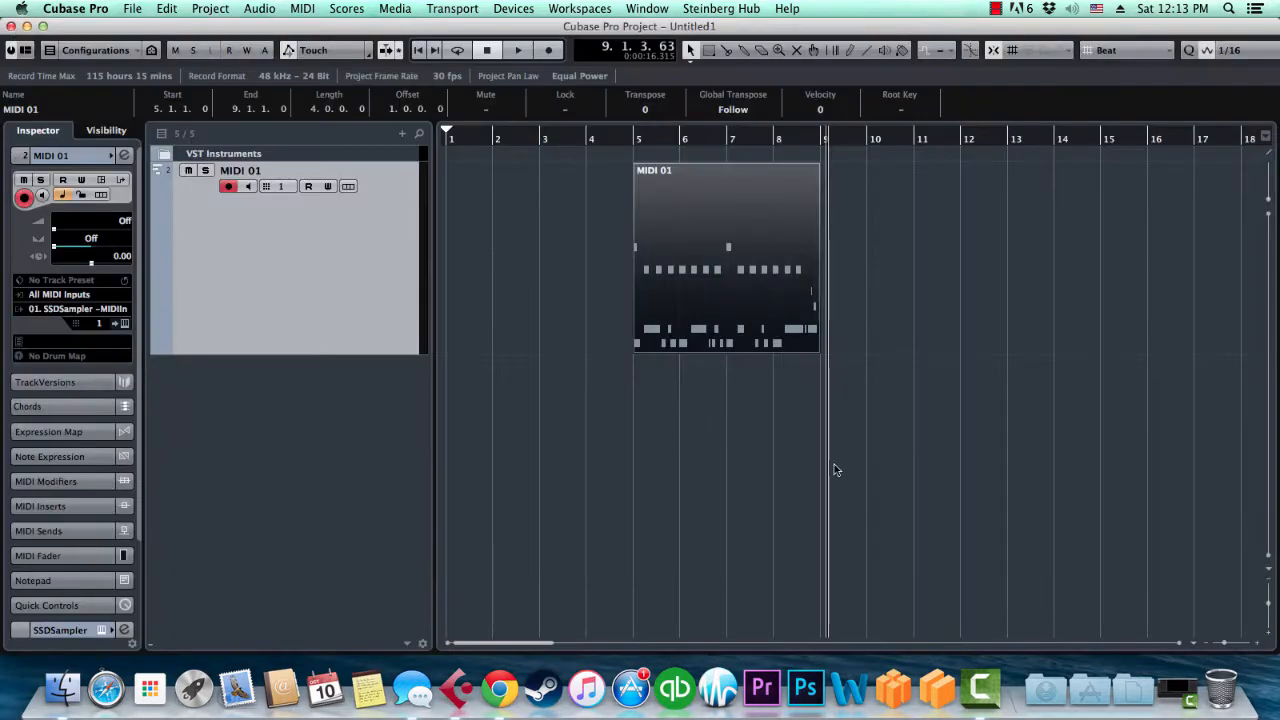
pyautogui.click(834, 466)
pyautogui.click(692, 327)
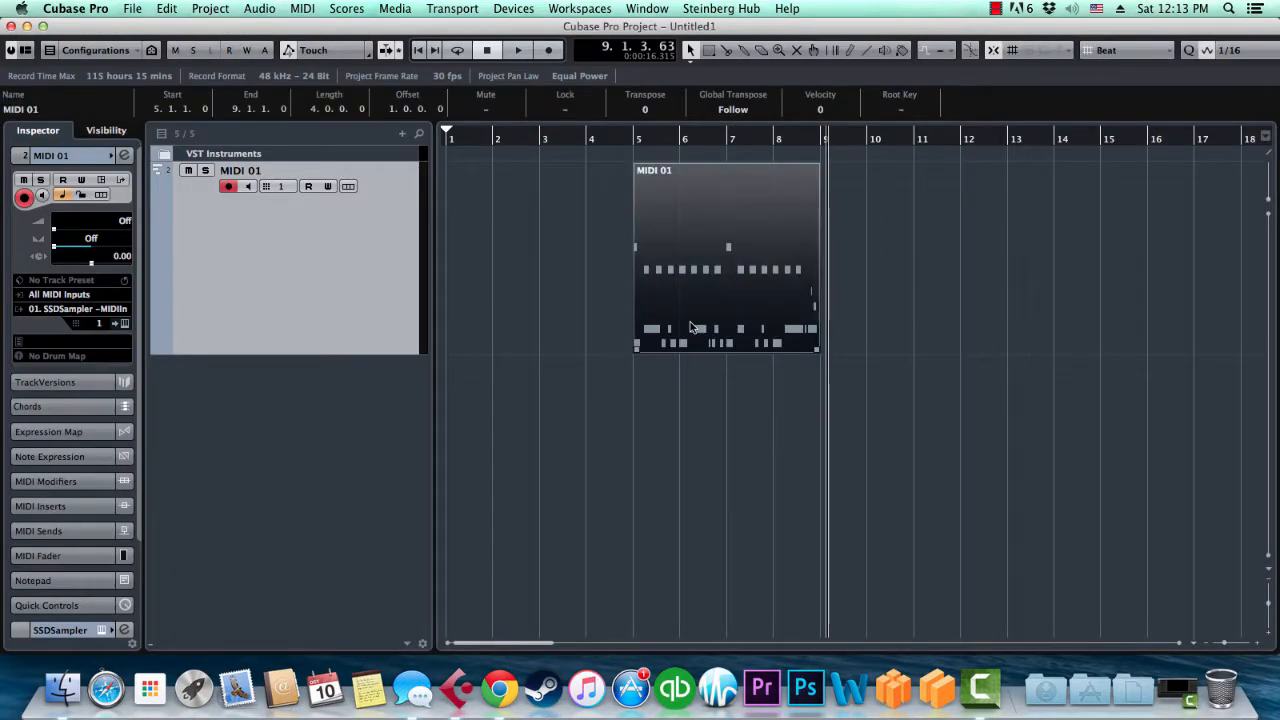